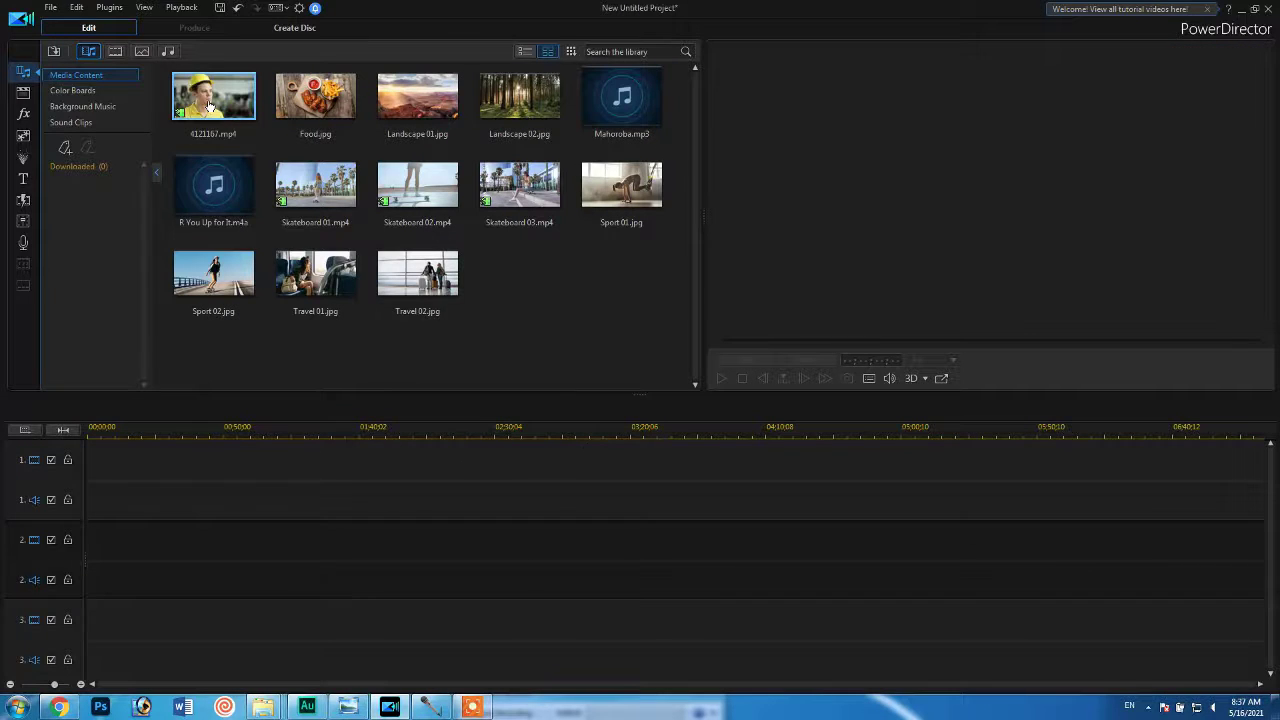
Place 4121167.mp4 at the start of video track 2 and open it for editing in ColorDirector.
{"action": "left_click_drag", "start_coordinate": [212, 108], "coordinate": [86, 531]}
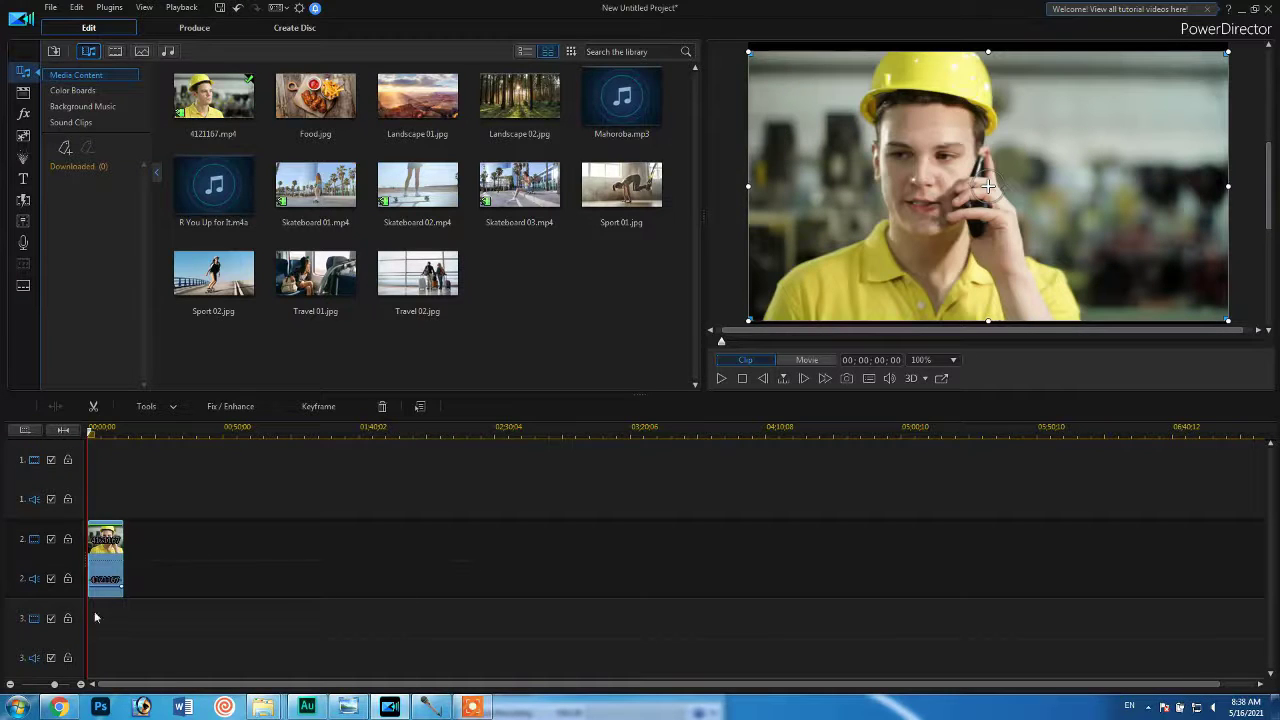
{"action": "right_click", "coordinate": [100, 568]}
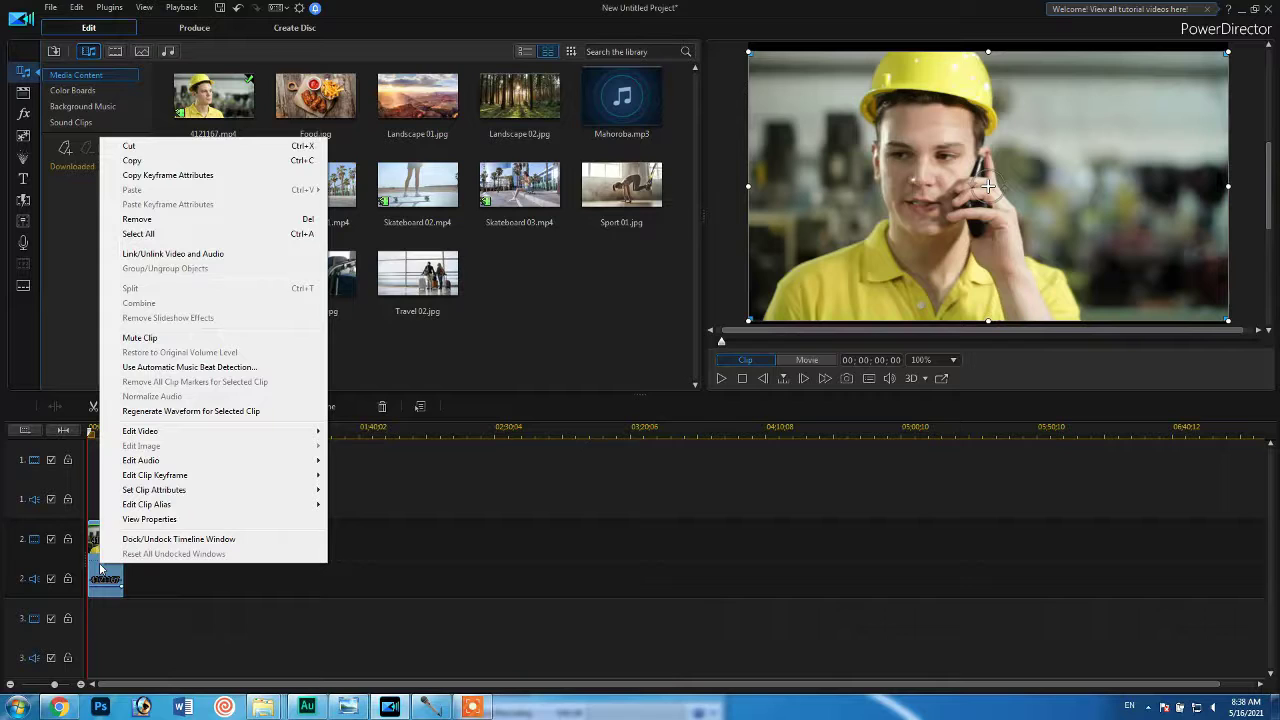
{"action": "mouse_move", "coordinate": [200, 431]}
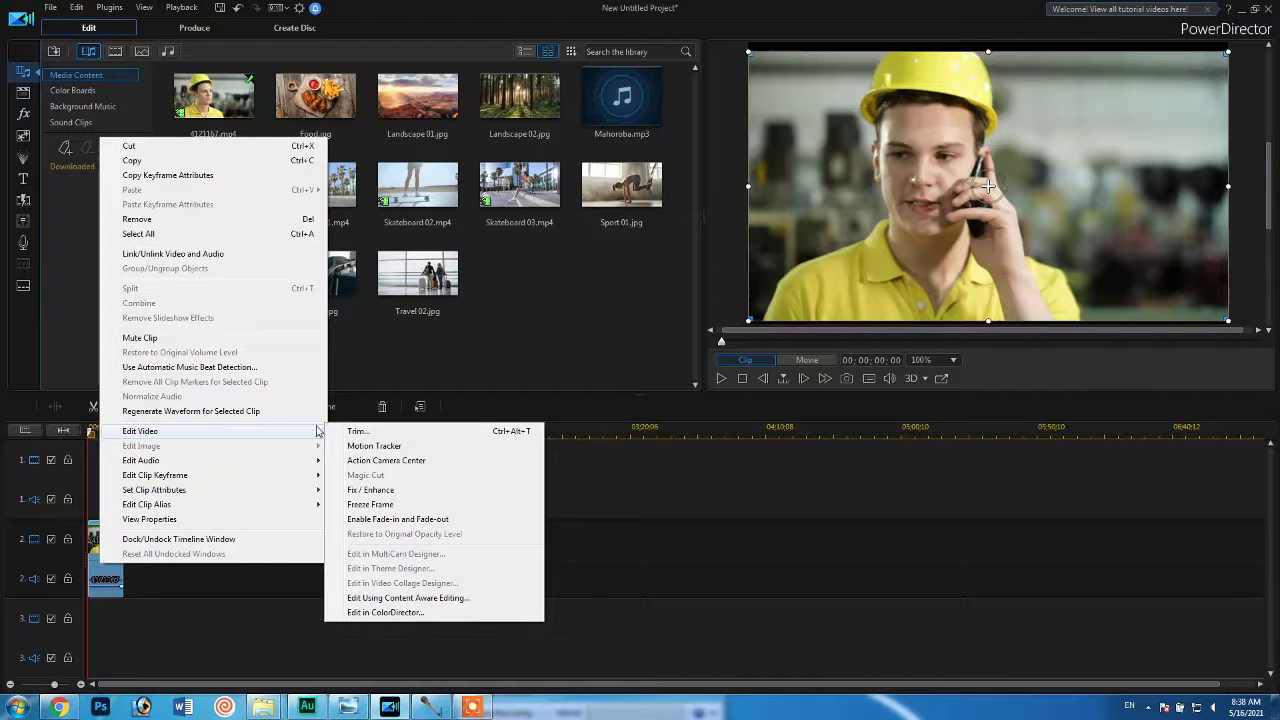
{"action": "left_click", "coordinate": [422, 613]}
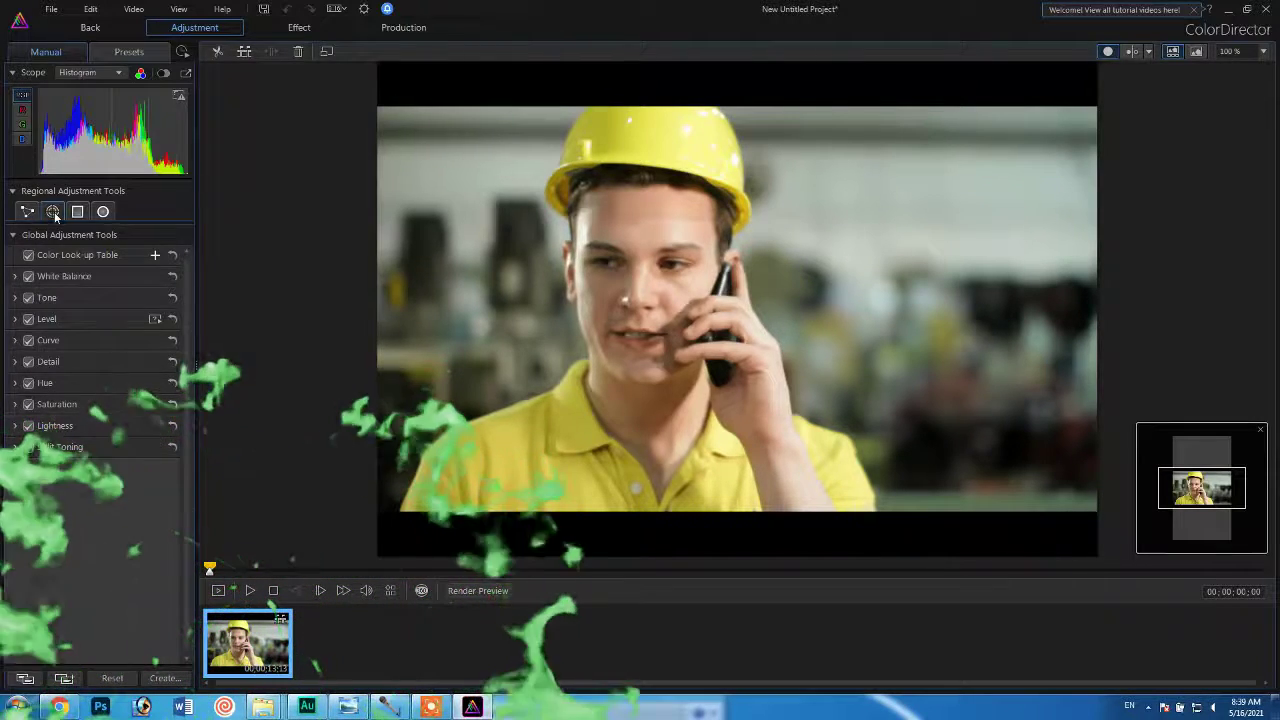
Paint a brush mask of size 20 with auto edge selection over the whole man, including helmet, face, hand and shirt.
{"action": "left_click", "coordinate": [54, 213]}
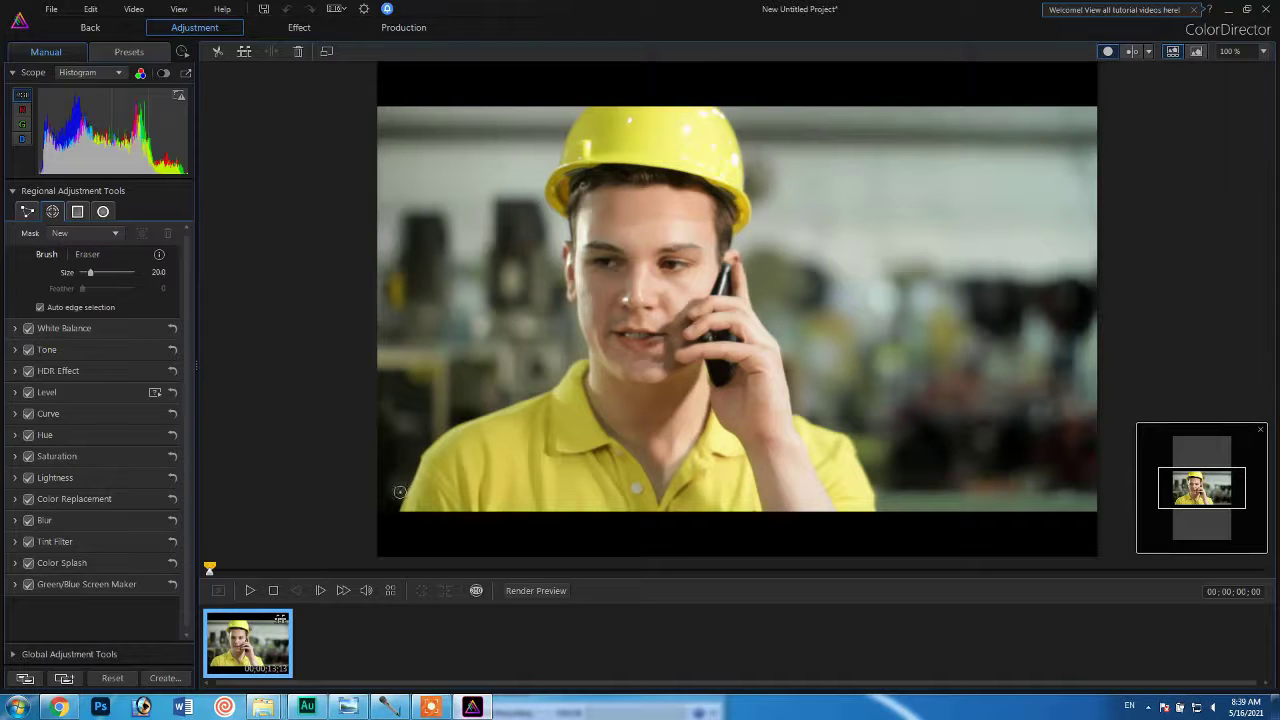
{"action": "left_click_drag", "start_coordinate": [402, 488], "coordinate": [525, 408]}
{"action": "mouse_move", "coordinate": [519, 490]}
{"action": "left_mouse_down"}
{"action": "mouse_move", "coordinate": [553, 398]}
{"action": "mouse_move", "coordinate": [577, 380]}
{"action": "mouse_move", "coordinate": [598, 452]}
{"action": "mouse_move", "coordinate": [650, 482]}
{"action": "mouse_move", "coordinate": [725, 477]}
{"action": "left_mouse_up"}
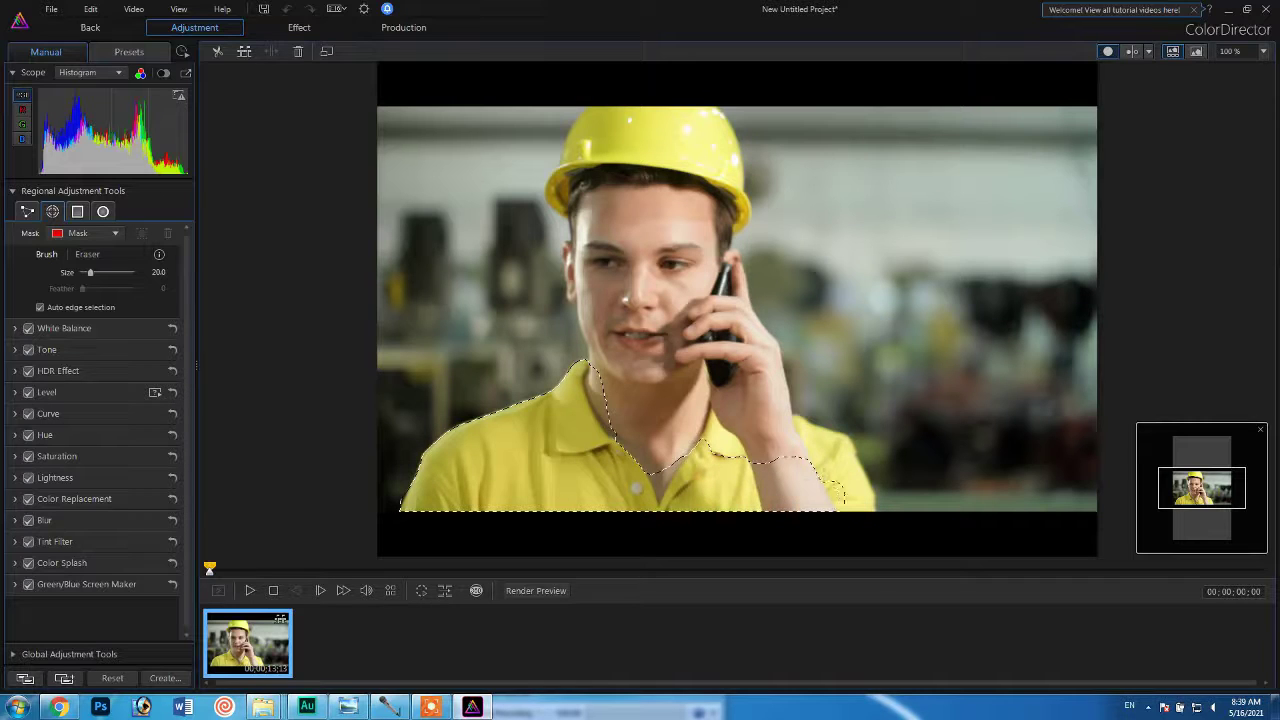
{"action": "mouse_move", "coordinate": [843, 496]}
{"action": "left_mouse_down"}
{"action": "mouse_move", "coordinate": [818, 451]}
{"action": "mouse_move", "coordinate": [748, 411]}
{"action": "mouse_move", "coordinate": [683, 387]}
{"action": "mouse_move", "coordinate": [636, 411]}
{"action": "left_mouse_up"}
{"action": "mouse_move", "coordinate": [608, 339]}
{"action": "left_mouse_down"}
{"action": "mouse_move", "coordinate": [580, 272]}
{"action": "mouse_move", "coordinate": [580, 222]}
{"action": "left_mouse_up"}
{"action": "mouse_move", "coordinate": [580, 218]}
{"action": "left_mouse_down"}
{"action": "mouse_move", "coordinate": [580, 172]}
{"action": "mouse_move", "coordinate": [552, 198]}
{"action": "mouse_move", "coordinate": [604, 132]}
{"action": "mouse_move", "coordinate": [733, 162]}
{"action": "mouse_move", "coordinate": [698, 178]}
{"action": "mouse_move", "coordinate": [714, 205]}
{"action": "mouse_move", "coordinate": [703, 219]}
{"action": "mouse_move", "coordinate": [716, 189]}
{"action": "mouse_move", "coordinate": [716, 271]}
{"action": "mouse_move", "coordinate": [734, 317]}
{"action": "mouse_move", "coordinate": [712, 362]}
{"action": "mouse_move", "coordinate": [657, 302]}
{"action": "mouse_move", "coordinate": [652, 148]}
{"action": "left_mouse_up"}
{"action": "left_click_drag", "start_coordinate": [648, 308], "coordinate": [657, 424]}
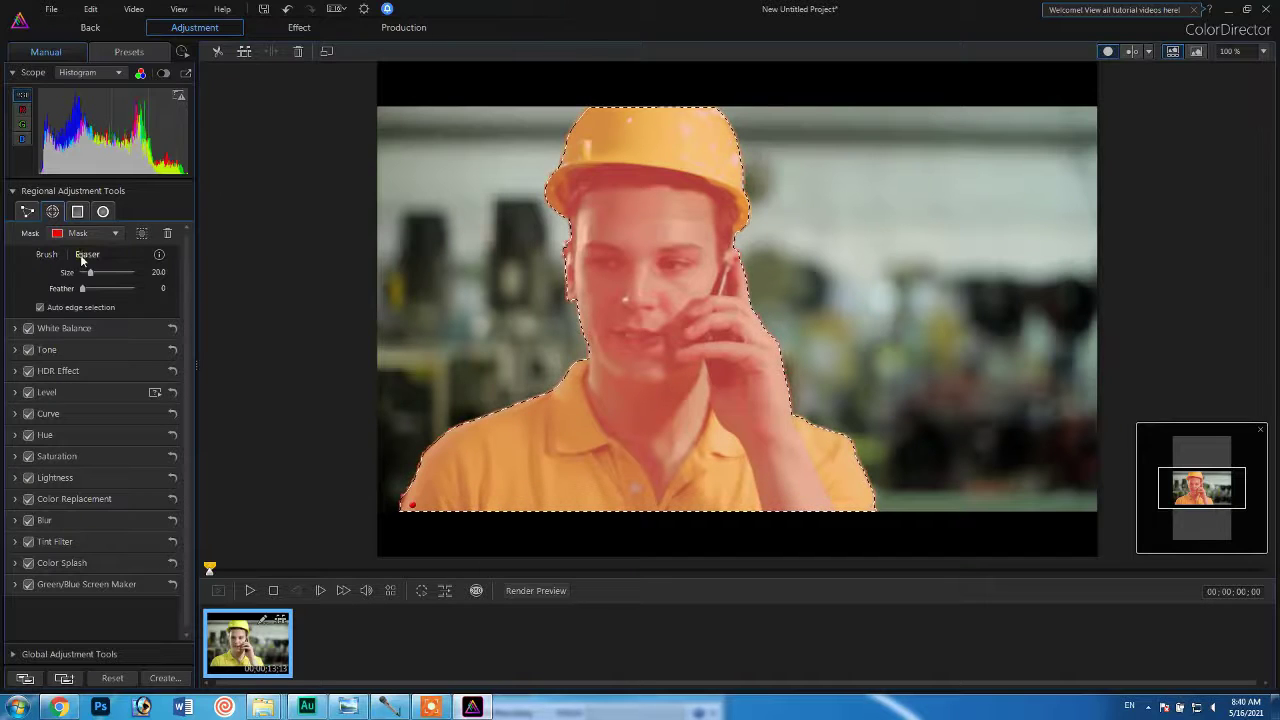
{"action": "left_click", "coordinate": [85, 255]}
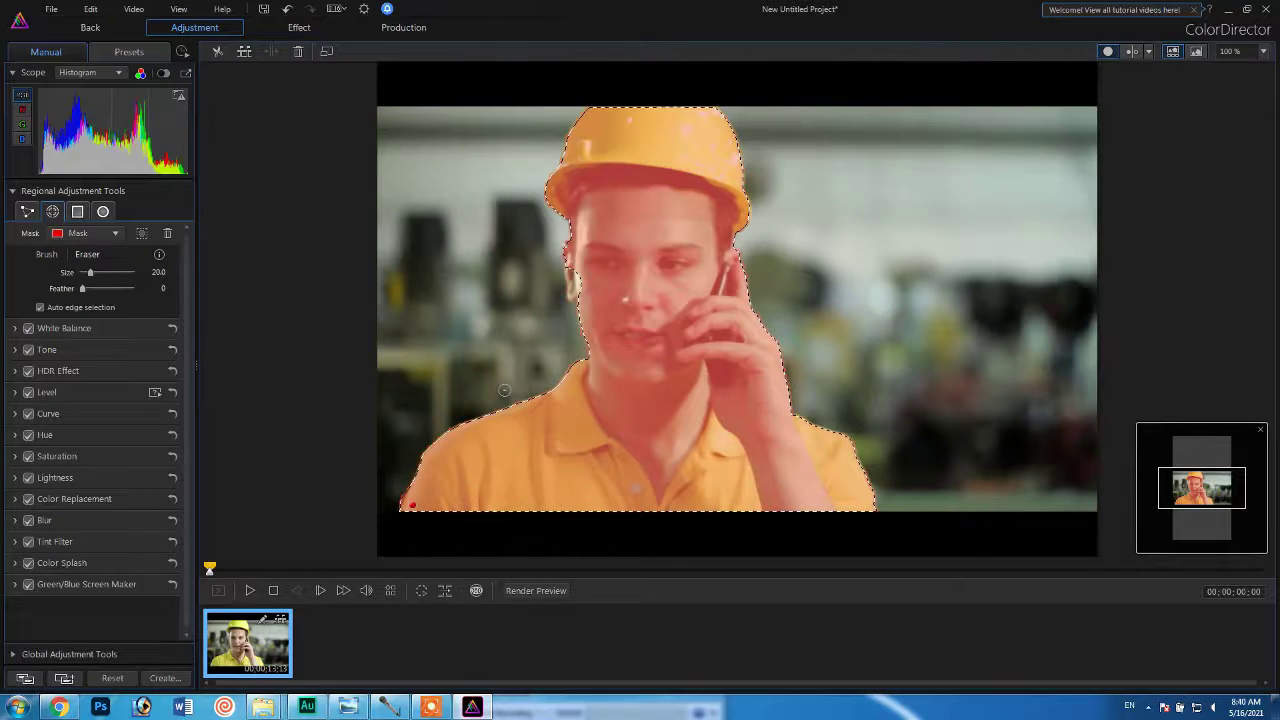
{"action": "left_click", "coordinate": [46, 254]}
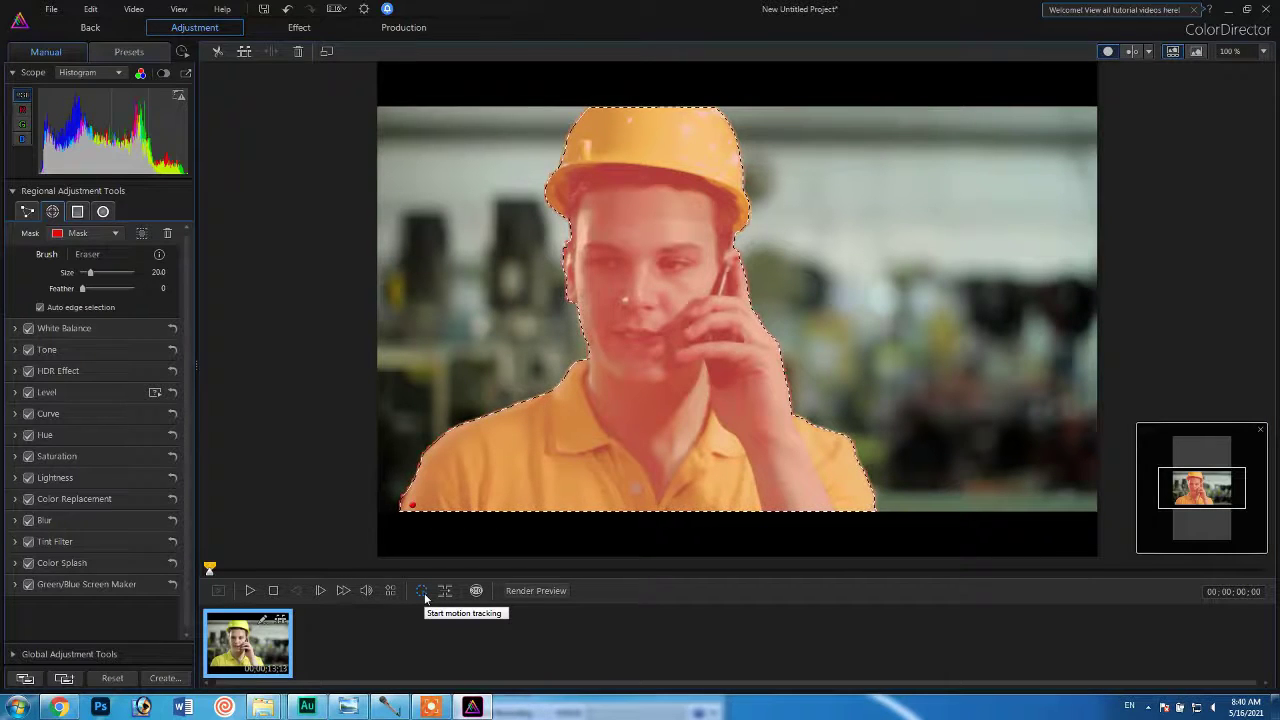
Motion-track the mask through to the end of the clip and play back the tracked result.
{"action": "left_click", "coordinate": [422, 591]}
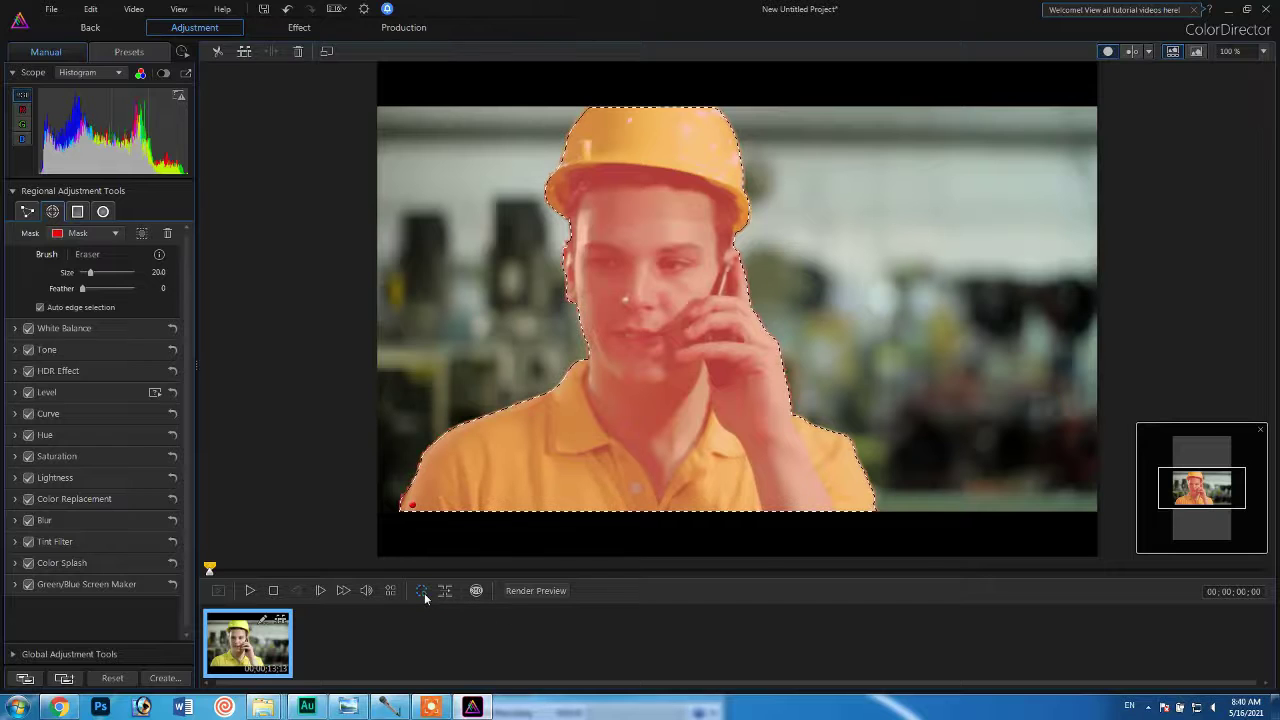
{"action": "left_click", "coordinate": [424, 593]}
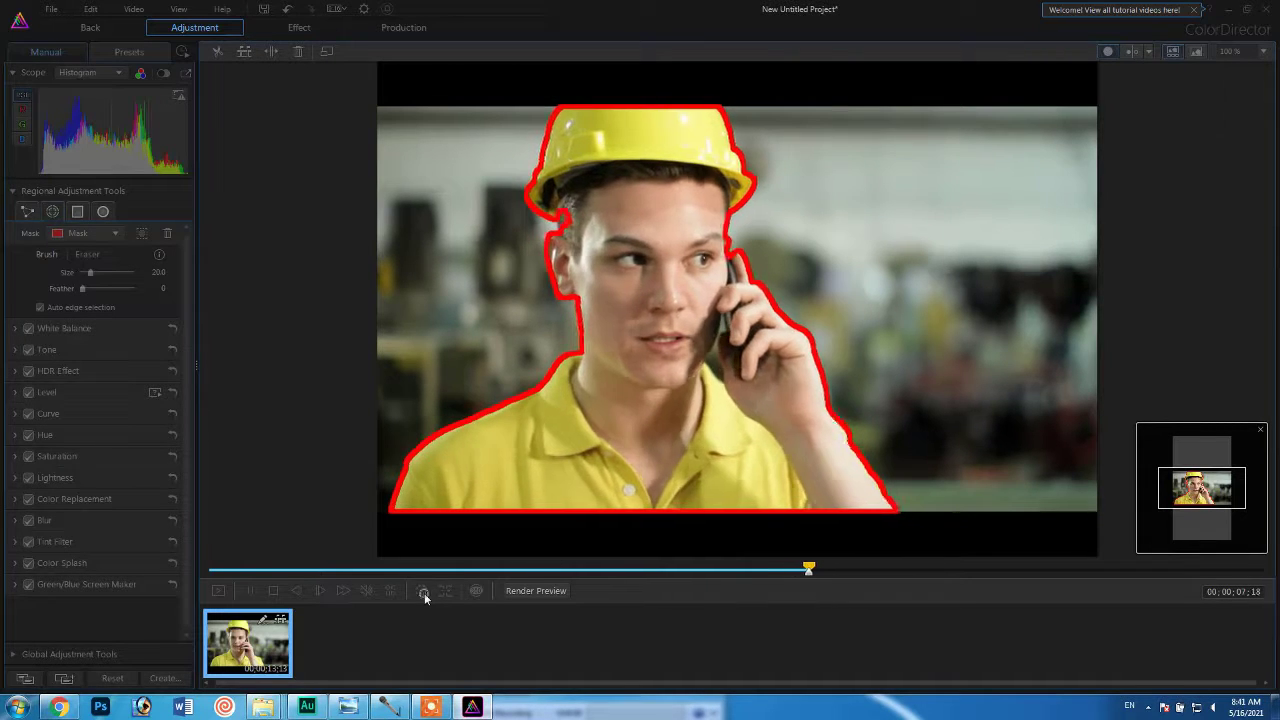
{"action": "left_click", "coordinate": [424, 593]}
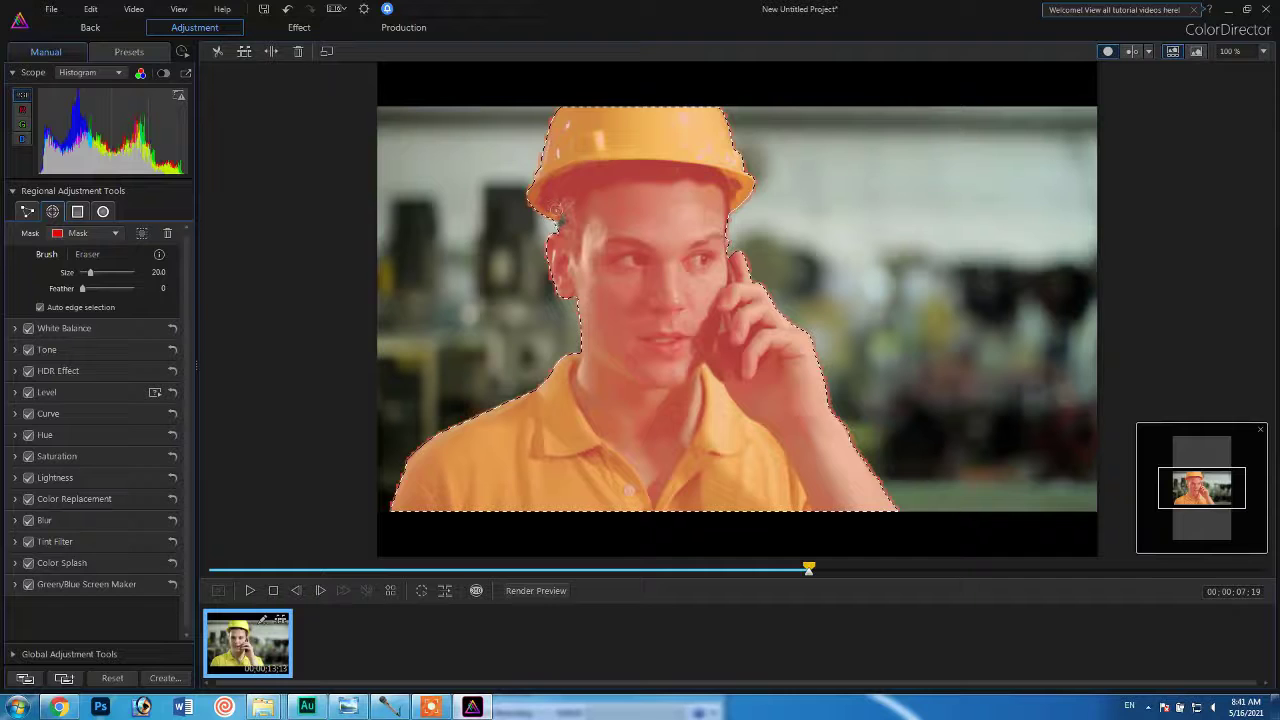
{"action": "left_click", "coordinate": [421, 591]}
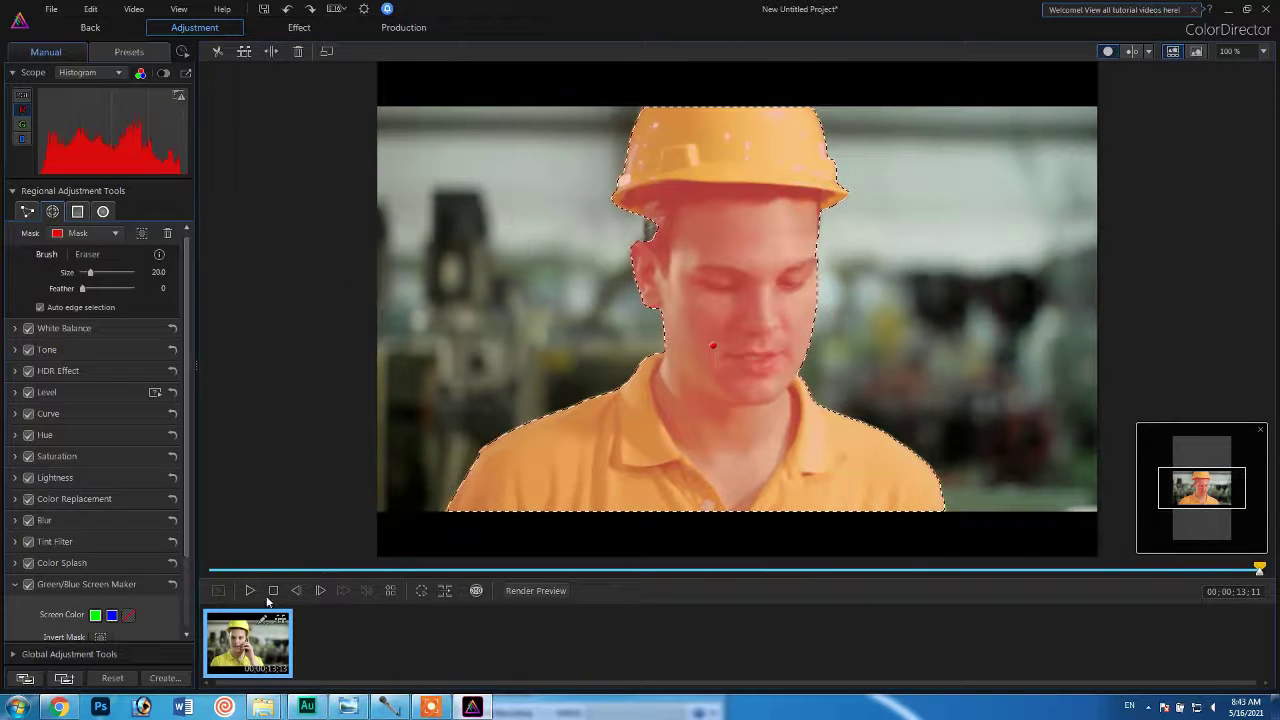
{"action": "left_click", "coordinate": [249, 591]}
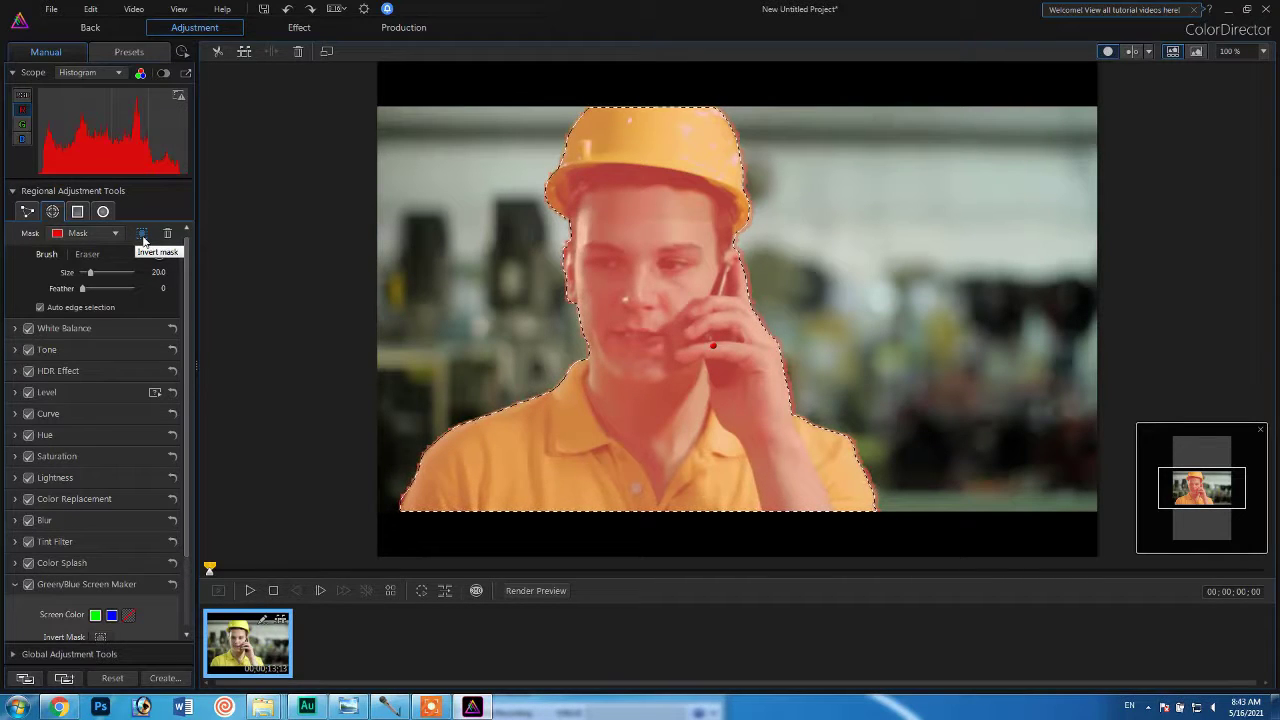
Invert the mask to cover the background and fill it with green using Green/Blue Screen Maker.
{"action": "left_click", "coordinate": [142, 236]}
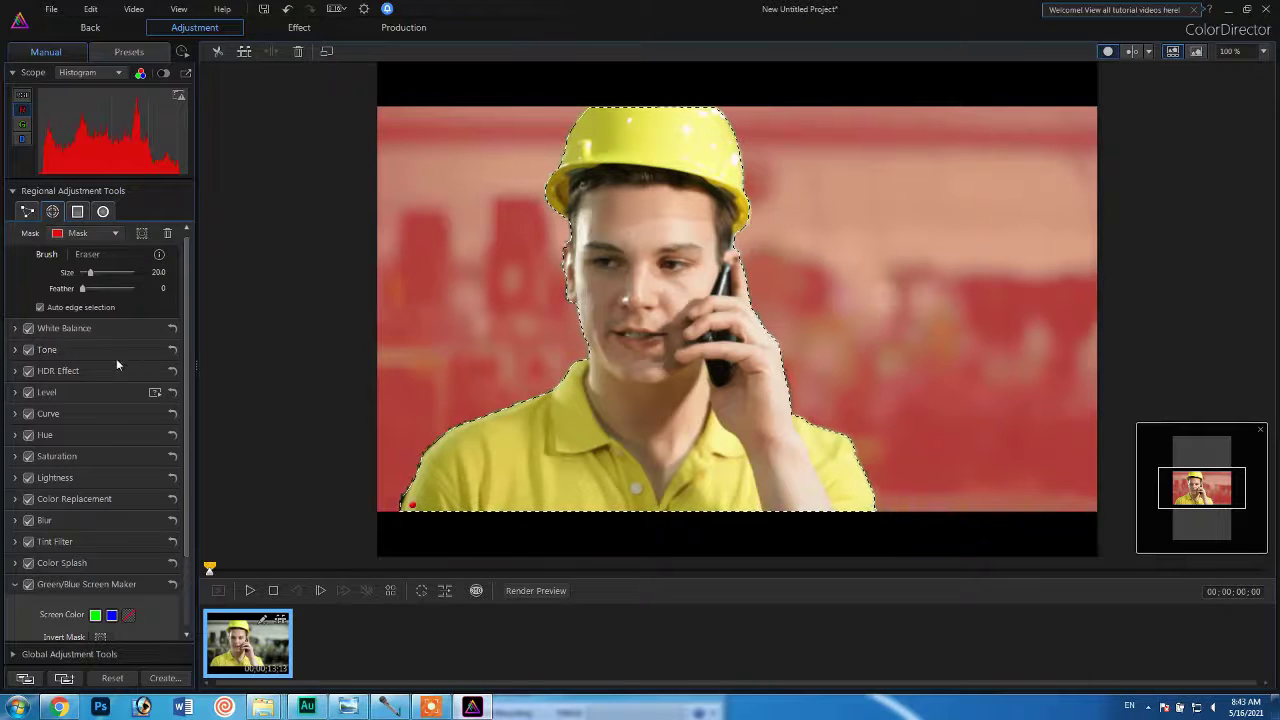
{"action": "scroll", "coordinate": [105, 340], "scroll_direction": "down", "scroll_amount": 3}
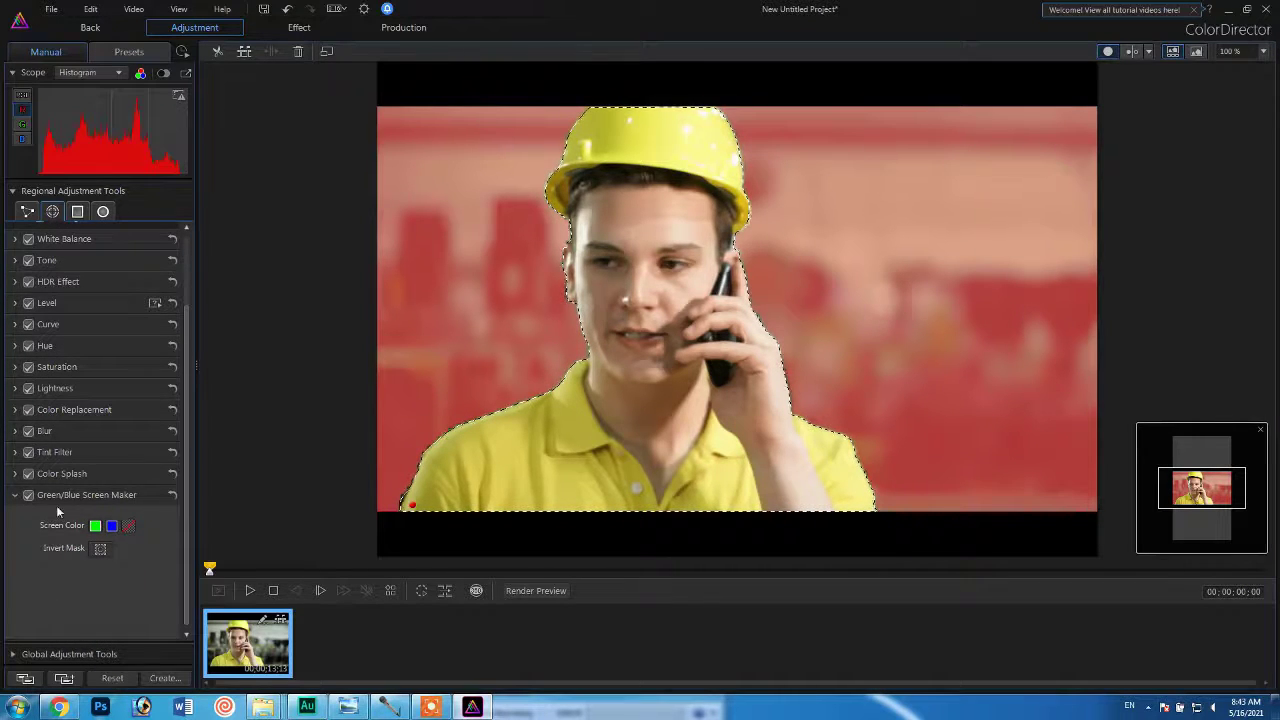
{"action": "left_click", "coordinate": [16, 495]}
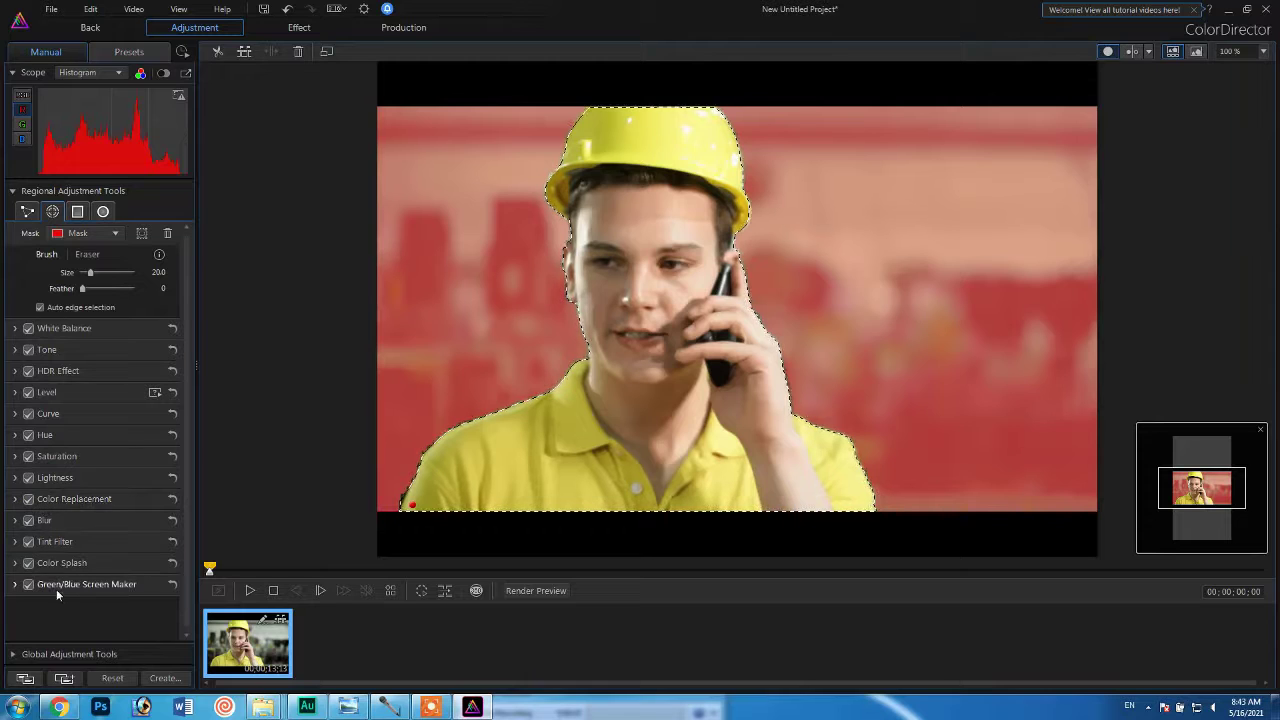
{"action": "left_click", "coordinate": [122, 586]}
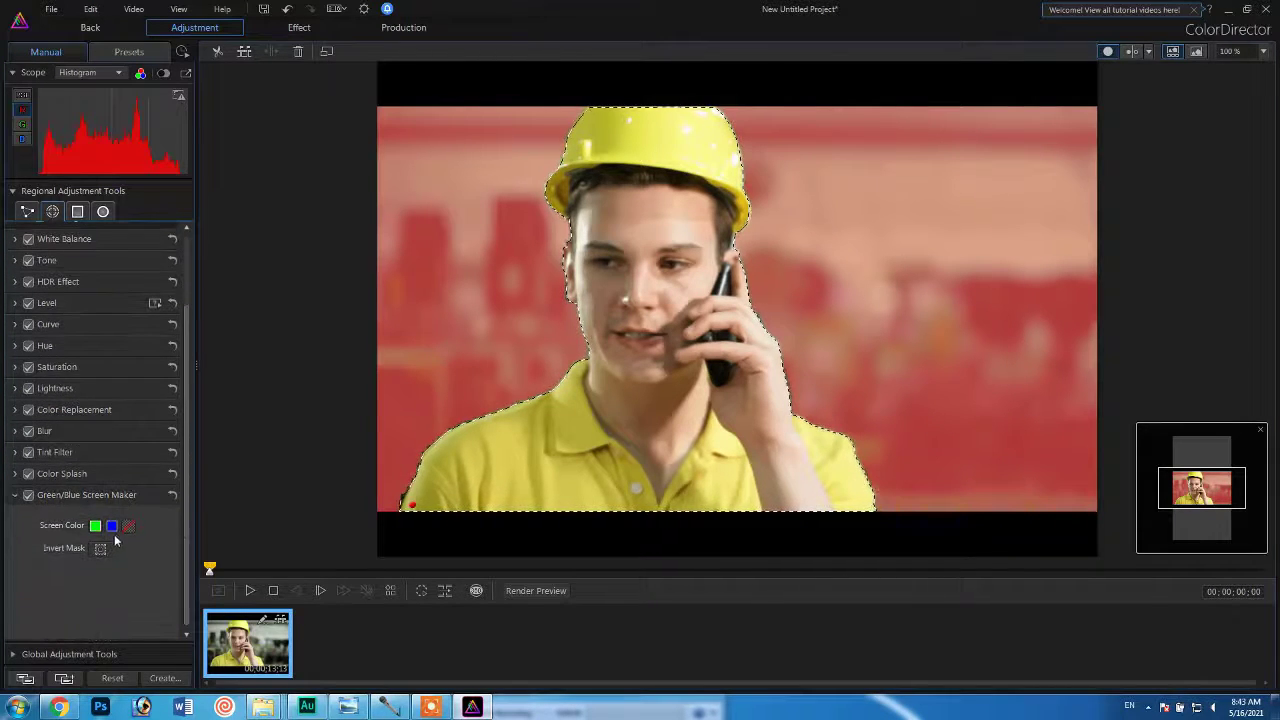
{"action": "left_click", "coordinate": [95, 526]}
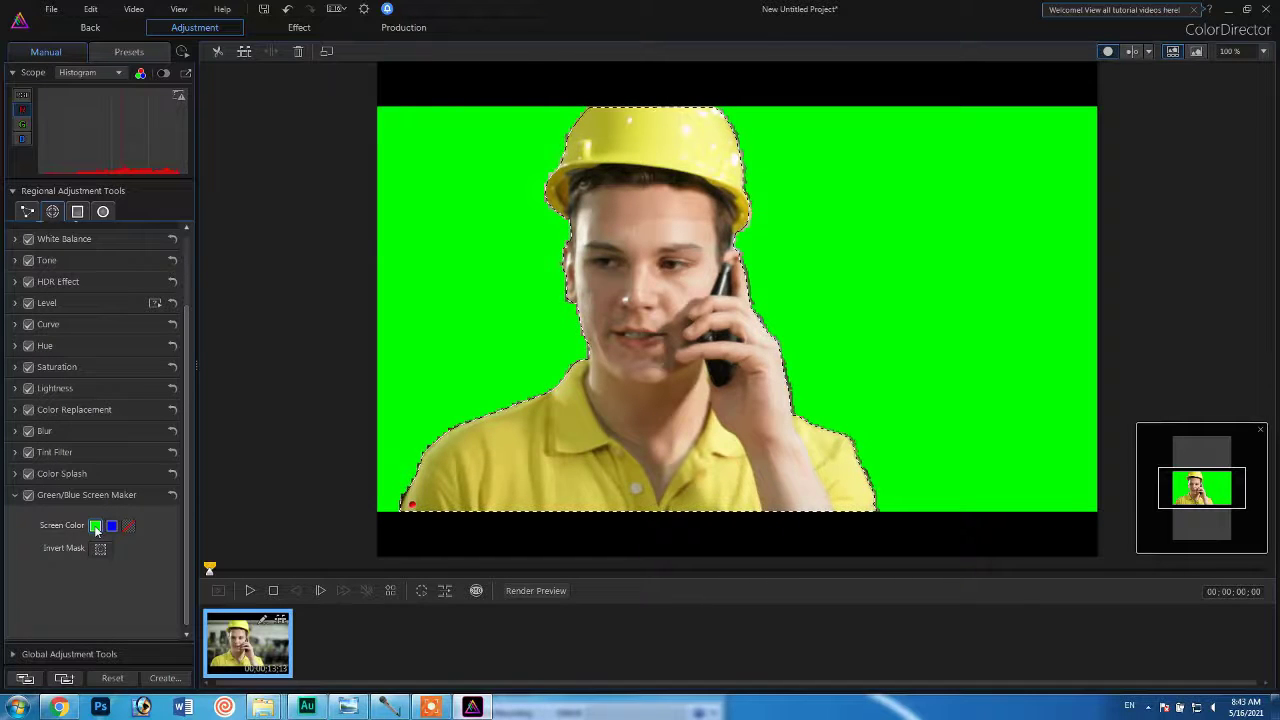
Try white as the custom screen color and switch the background back to green.
{"action": "left_click", "coordinate": [128, 528]}
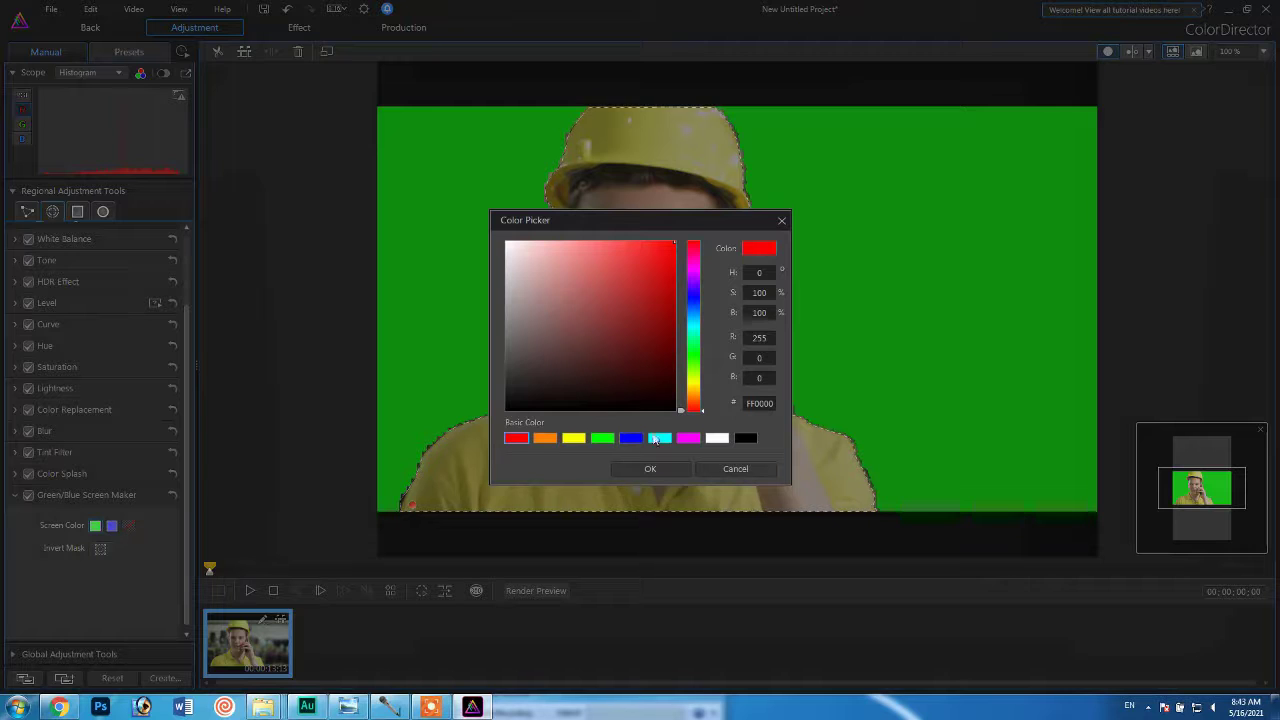
{"action": "left_click", "coordinate": [718, 439]}
{"action": "left_click", "coordinate": [650, 468]}
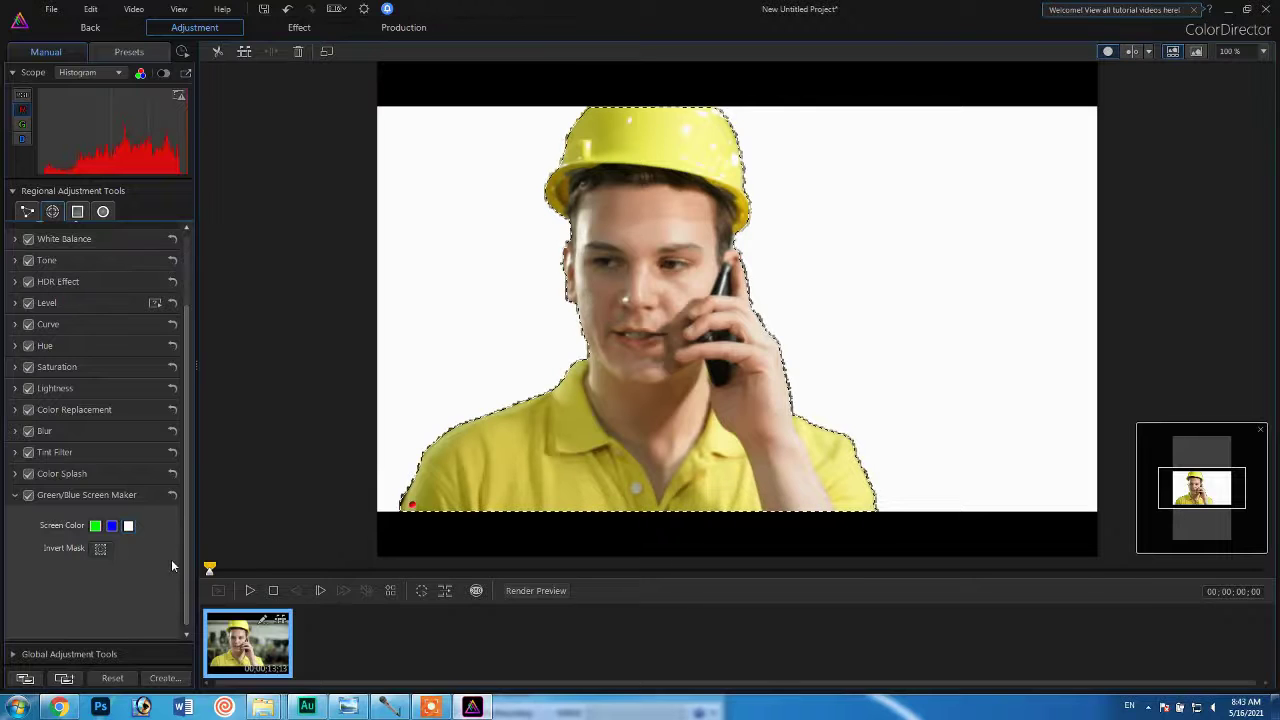
{"action": "left_click", "coordinate": [96, 527]}
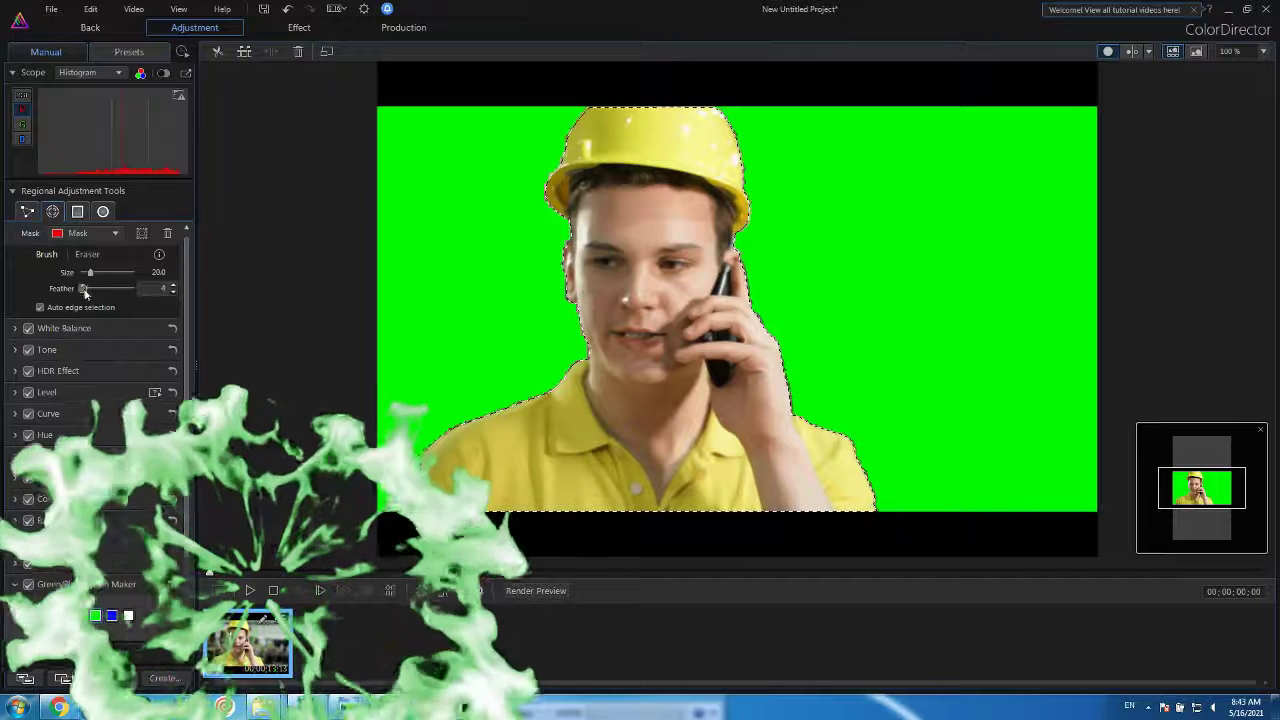
Set the mask's feather to 16 and preview the green-screen clip back in PowerDirector.
{"action": "left_click_drag", "start_coordinate": [83, 289], "coordinate": [91, 289]}
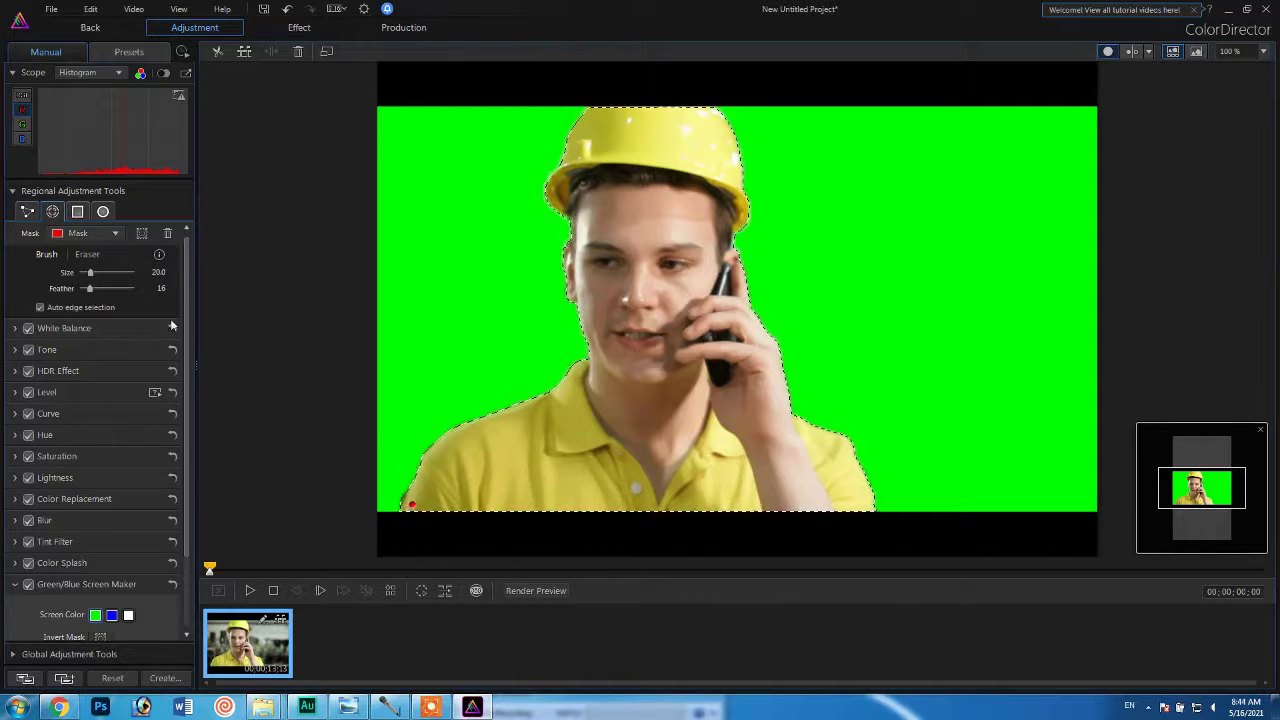
{"action": "left_click", "coordinate": [90, 28]}
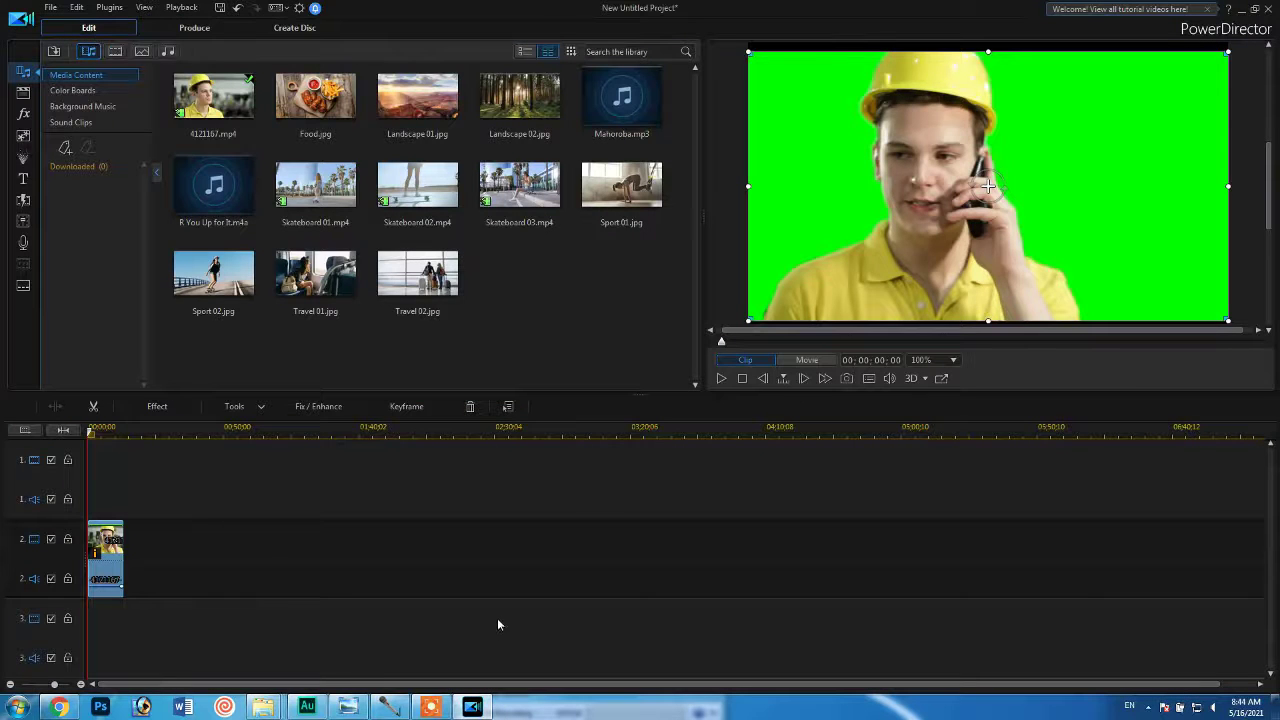
{"action": "left_click", "coordinate": [713, 382]}
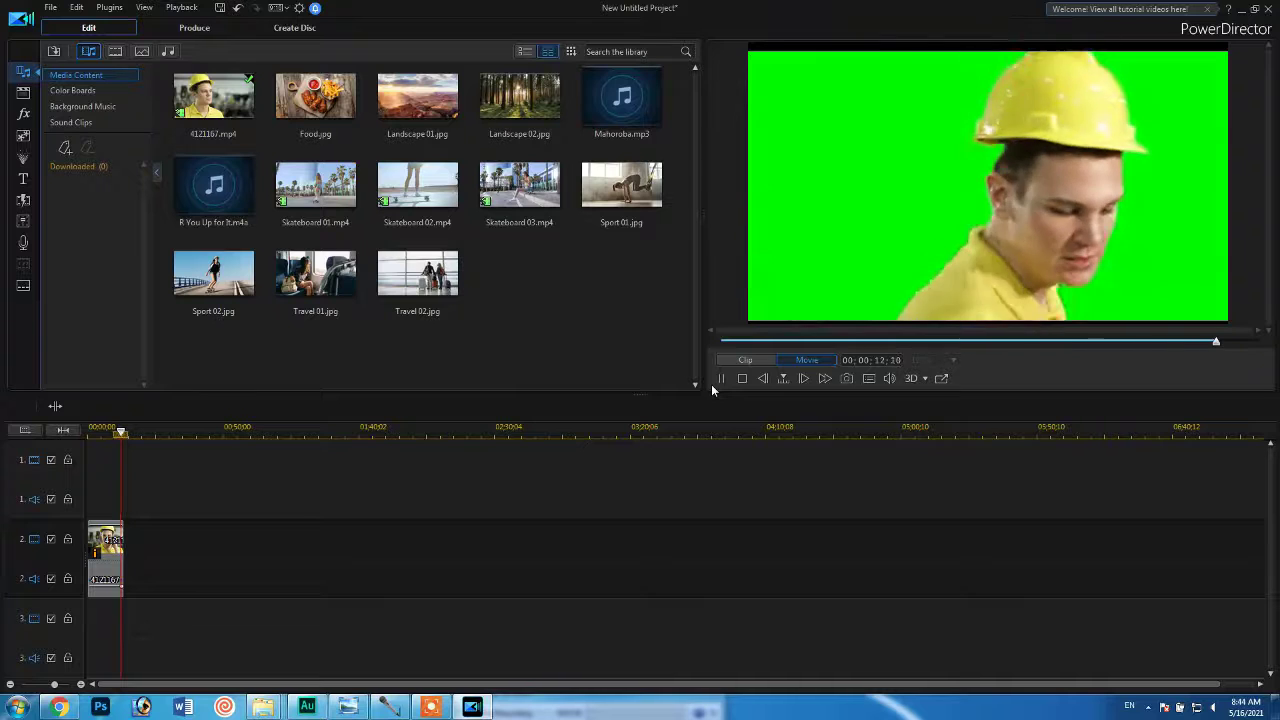
Open the green-screen clip in PiP Designer and enable Chroma Key with the green background sampled as the key color.
{"action": "left_click", "coordinate": [113, 548]}
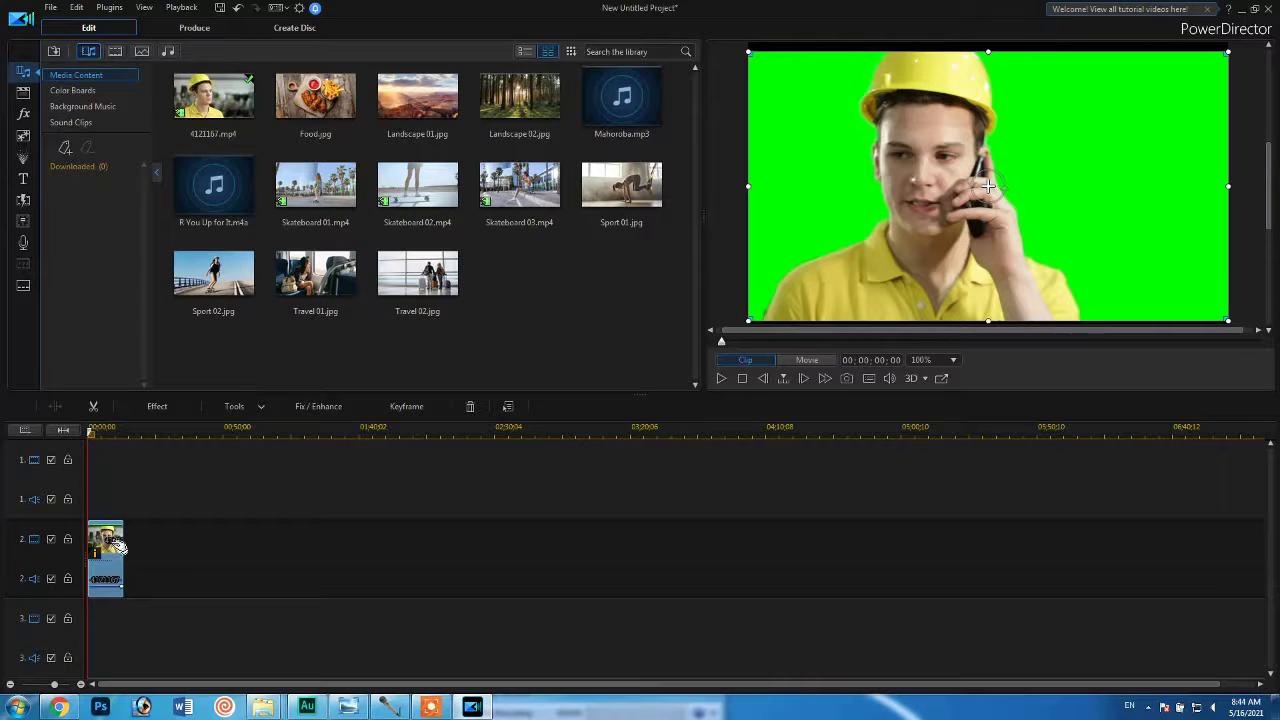
{"action": "left_click", "coordinate": [261, 407]}
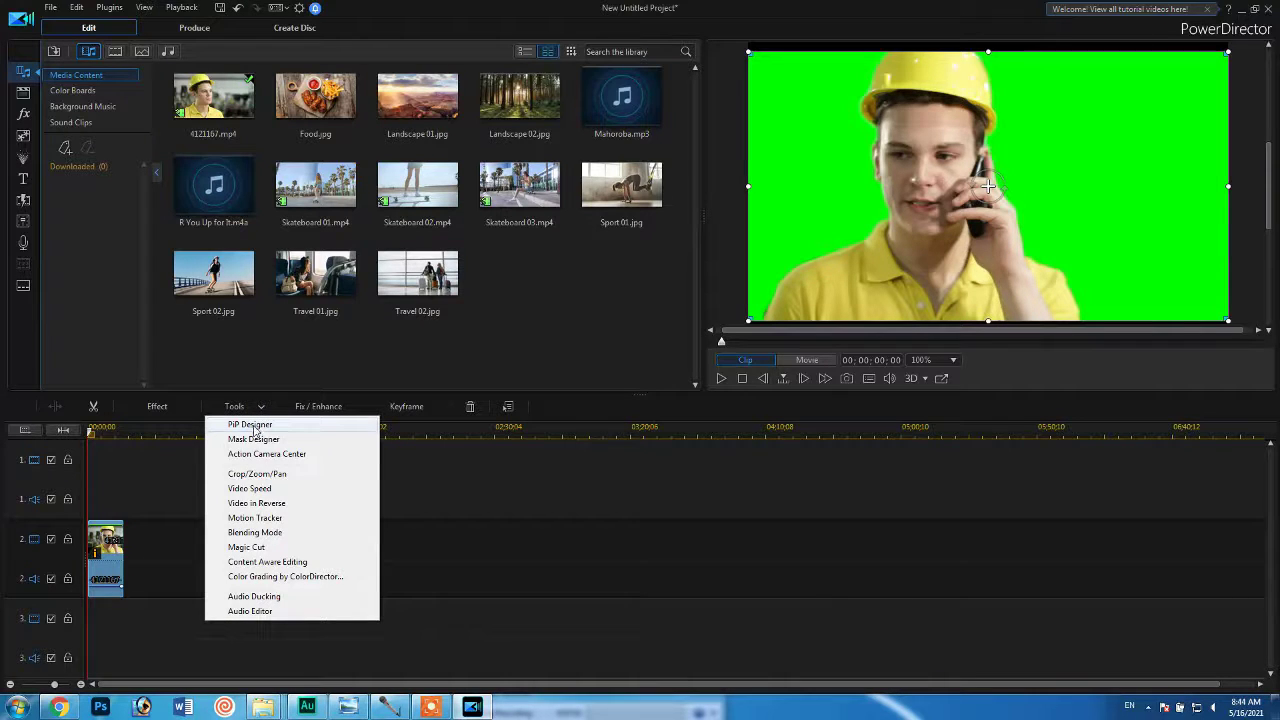
{"action": "left_click", "coordinate": [100, 553]}
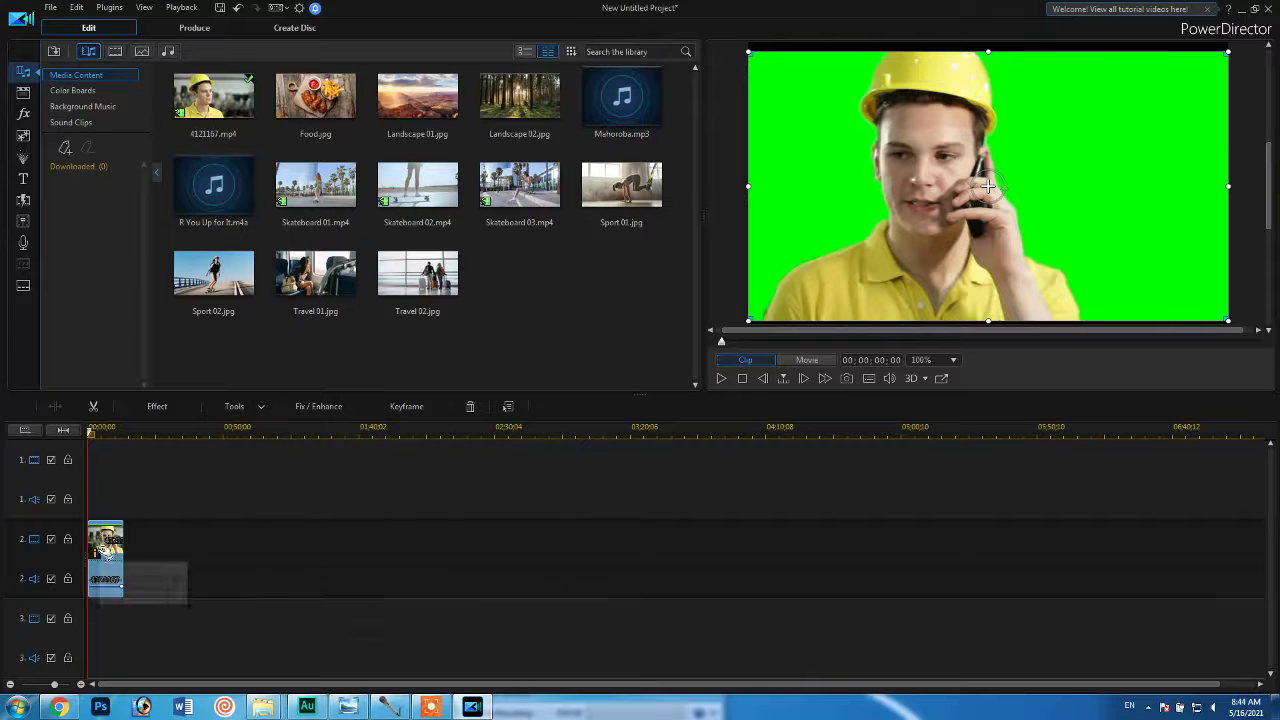
{"action": "double_click", "coordinate": [110, 548]}
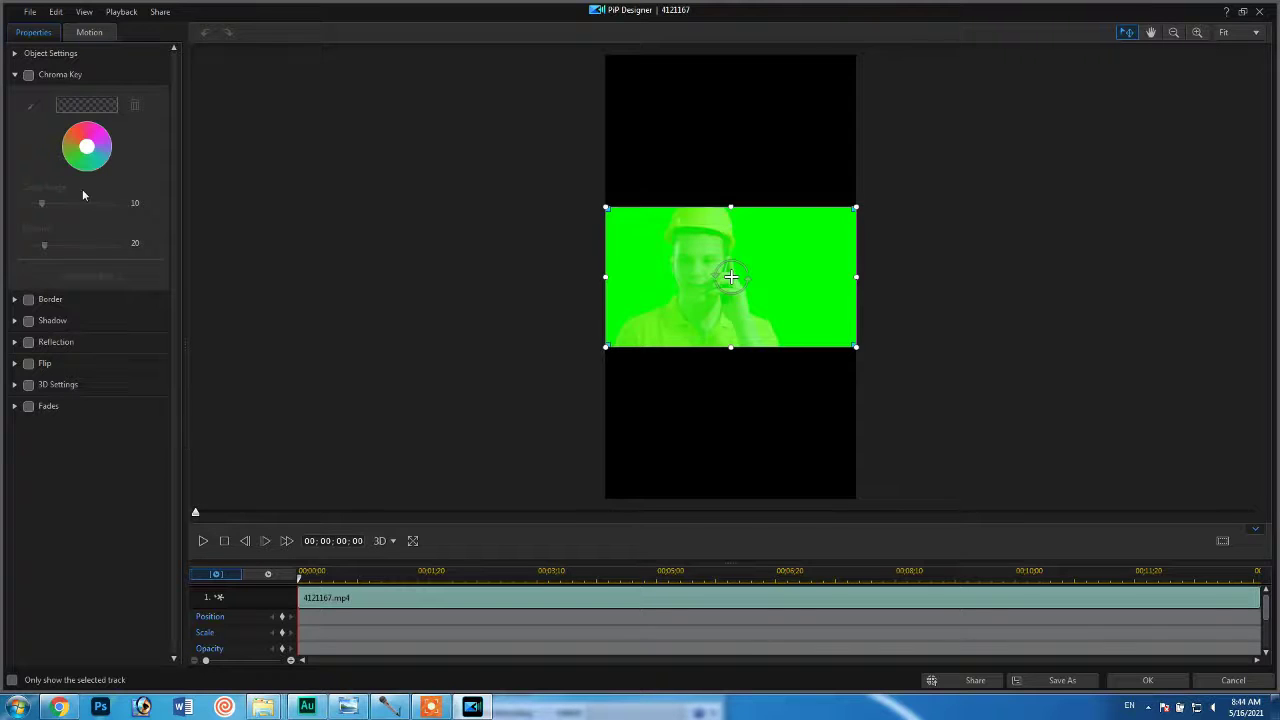
{"action": "left_click", "coordinate": [30, 76]}
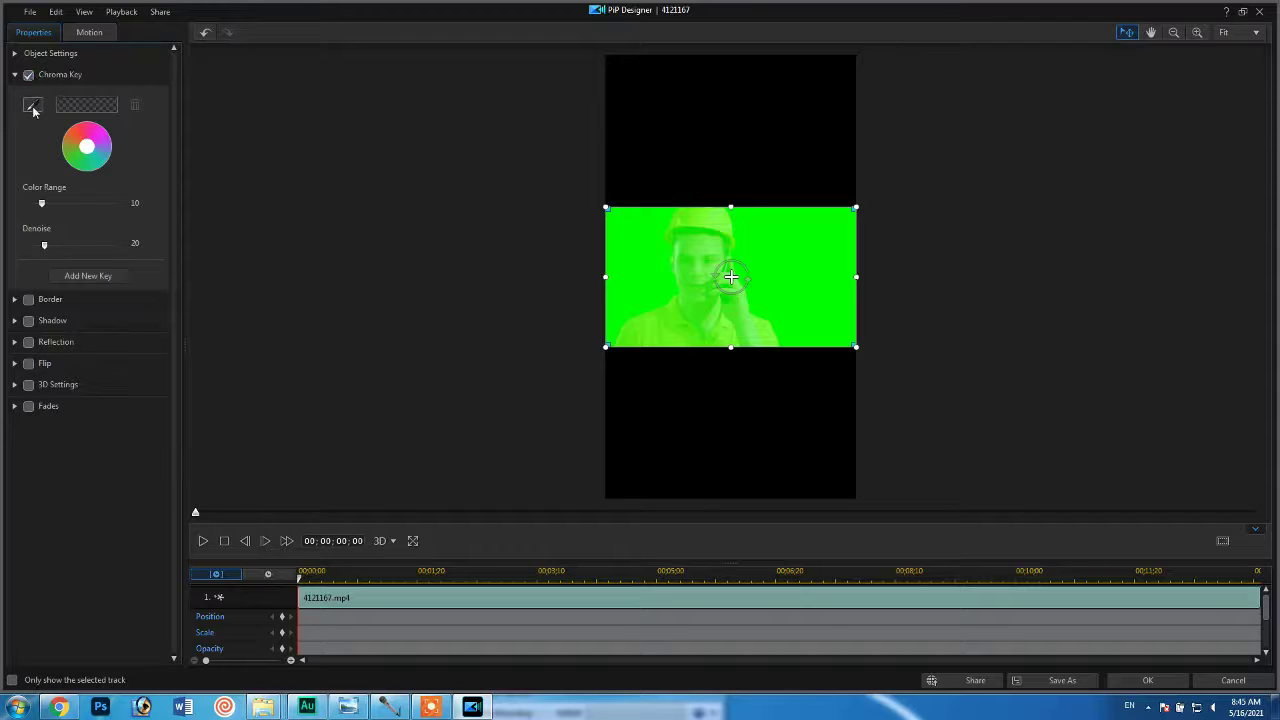
{"action": "left_click", "coordinate": [32, 106]}
{"action": "left_click", "coordinate": [630, 226]}
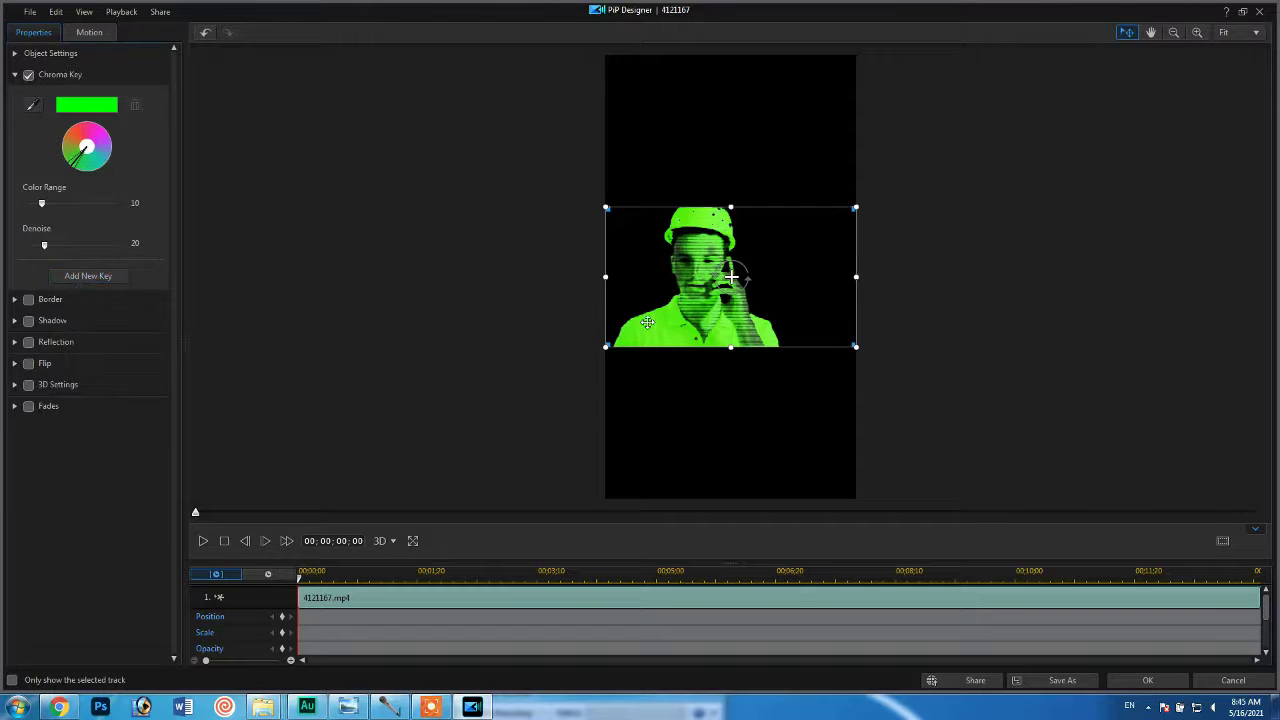
Add and remove a second chroma key, and close PiP Designer with the changes saved.
{"action": "left_click", "coordinate": [100, 281]}
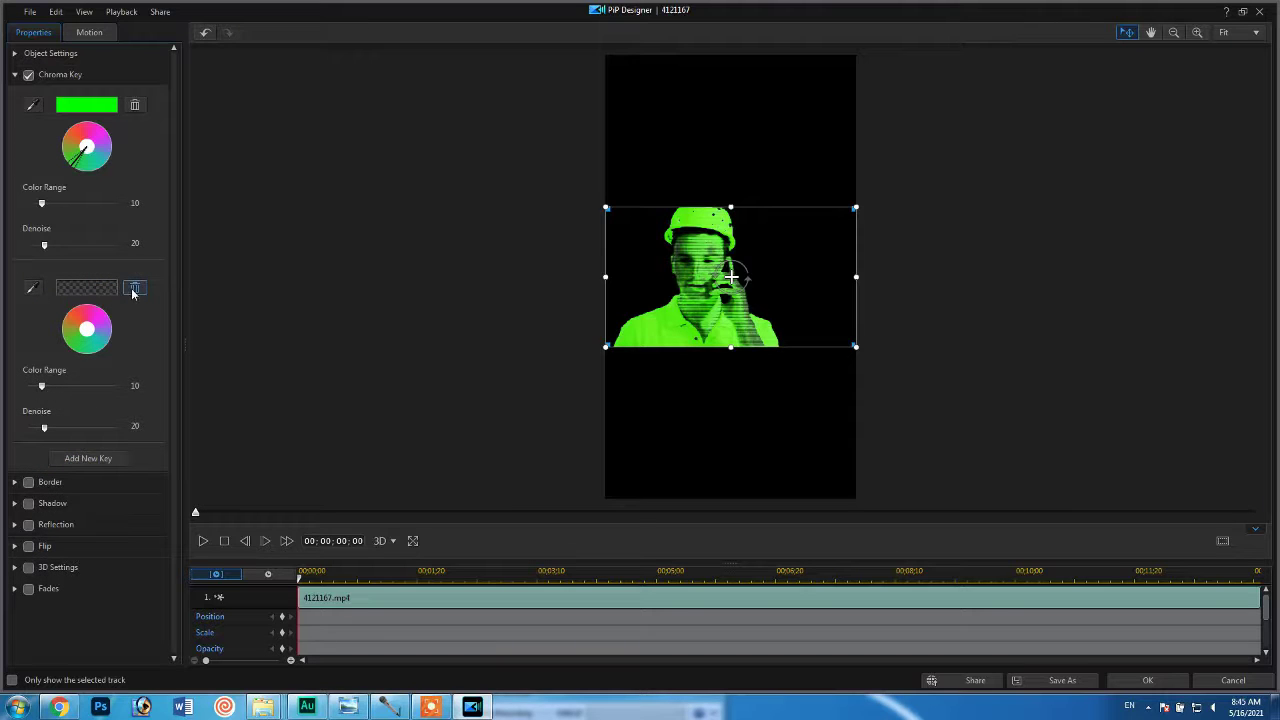
{"action": "left_click", "coordinate": [134, 288]}
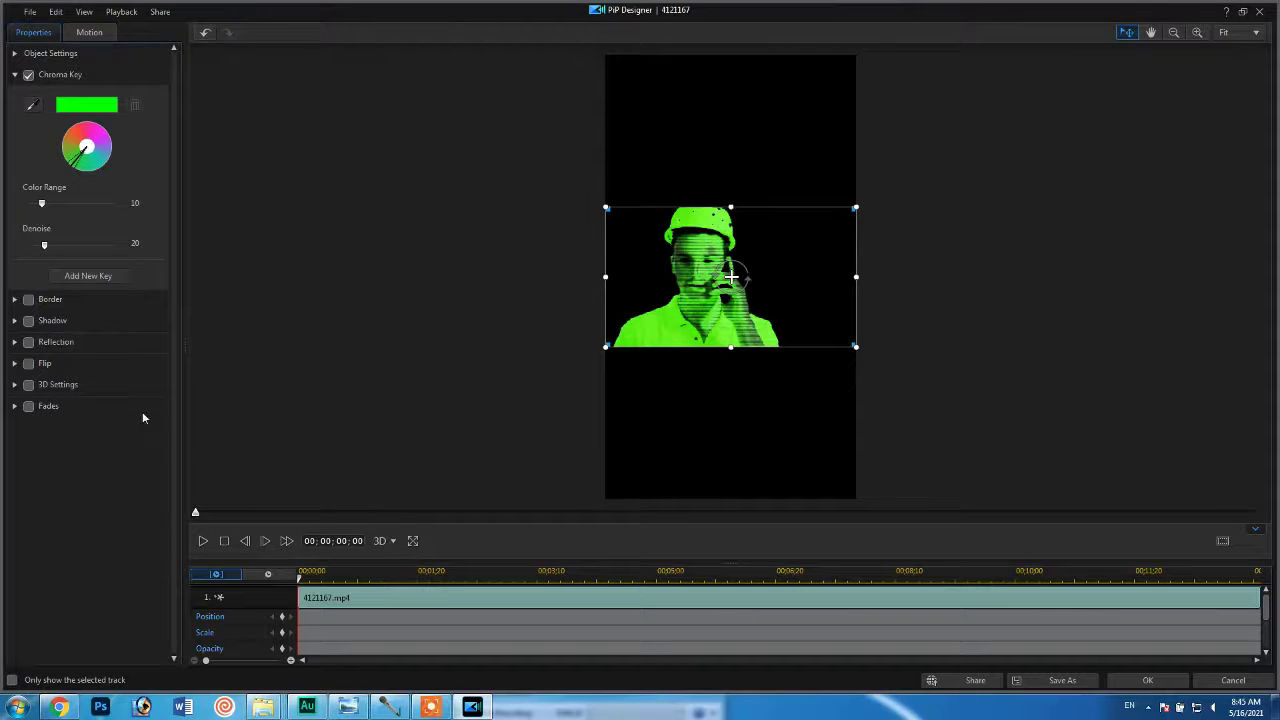
{"action": "left_click", "coordinate": [1259, 11]}
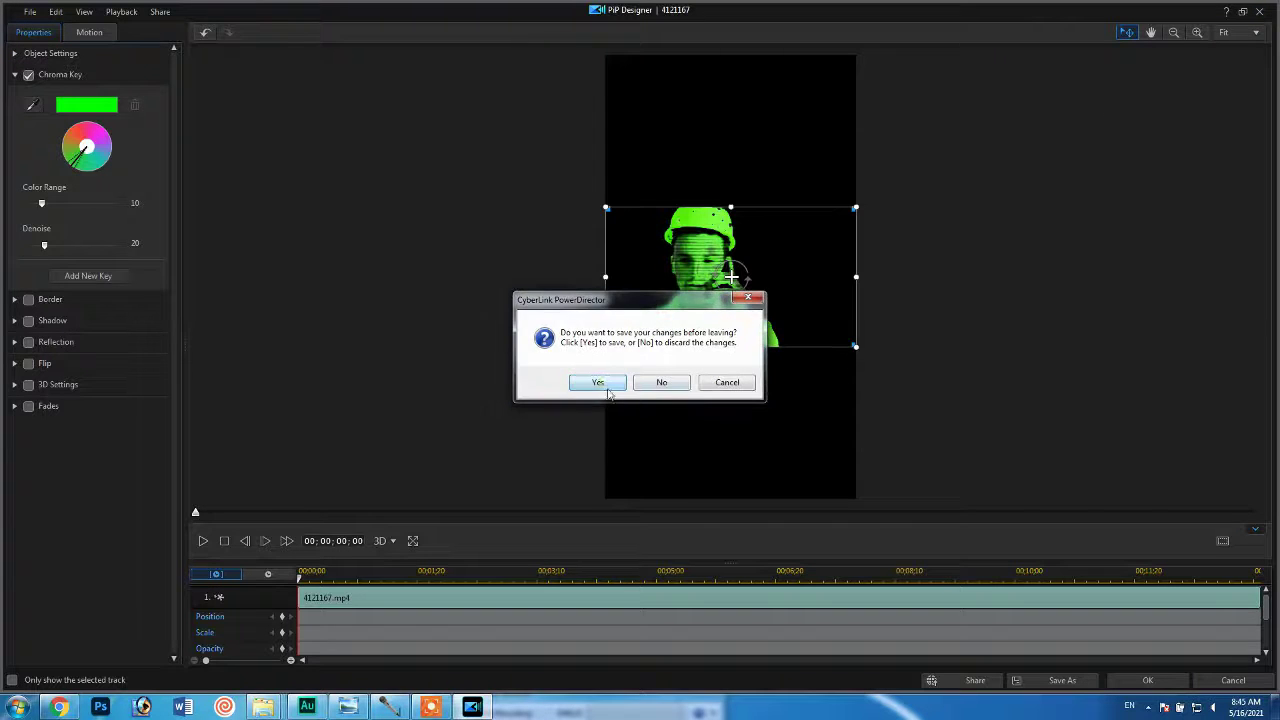
{"action": "left_click", "coordinate": [598, 382]}
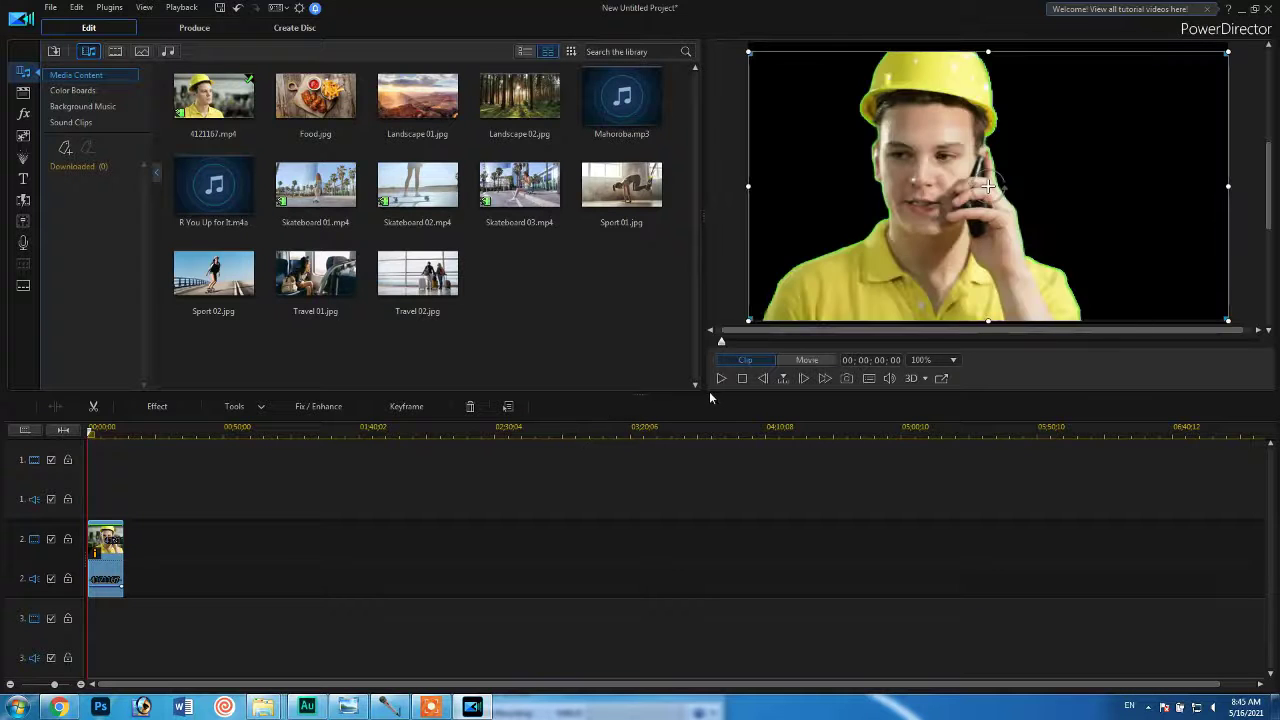
Preview the keyed clip briefly and return the playhead to the start of the timeline.
{"action": "left_click", "coordinate": [720, 378]}
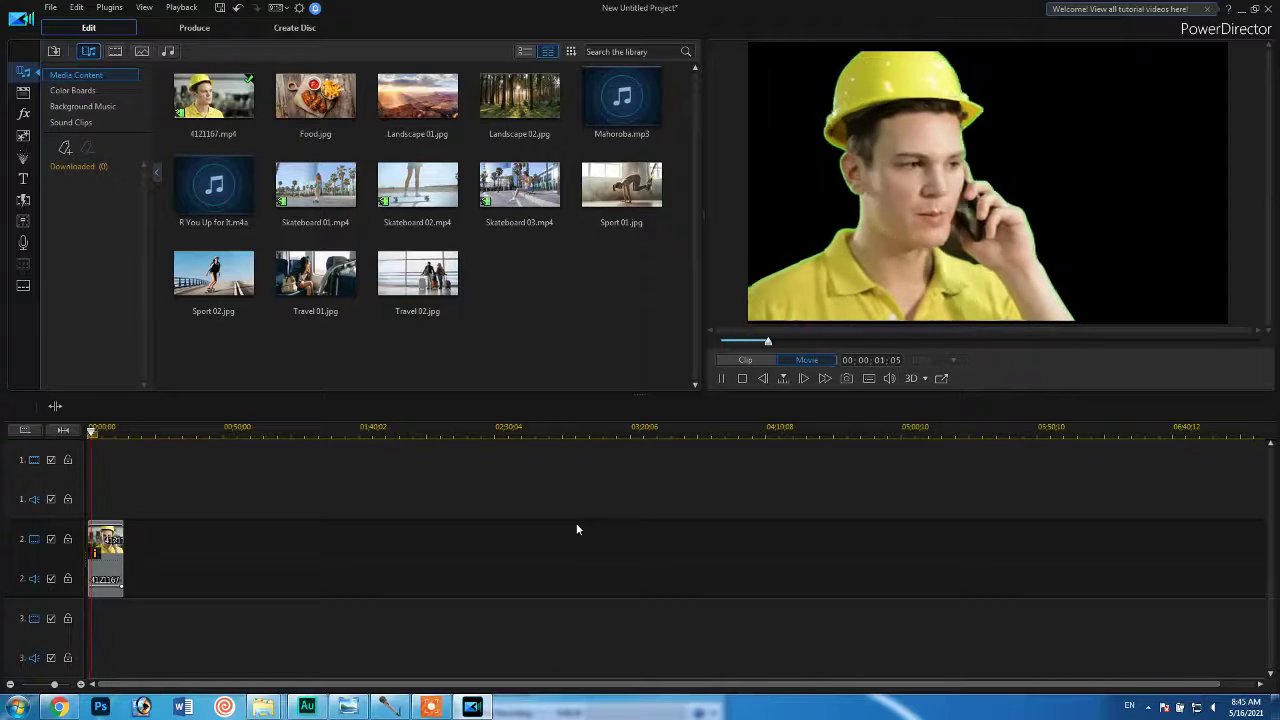
{"action": "left_click", "coordinate": [721, 380]}
{"action": "left_click_drag", "start_coordinate": [95, 428], "coordinate": [55, 445]}
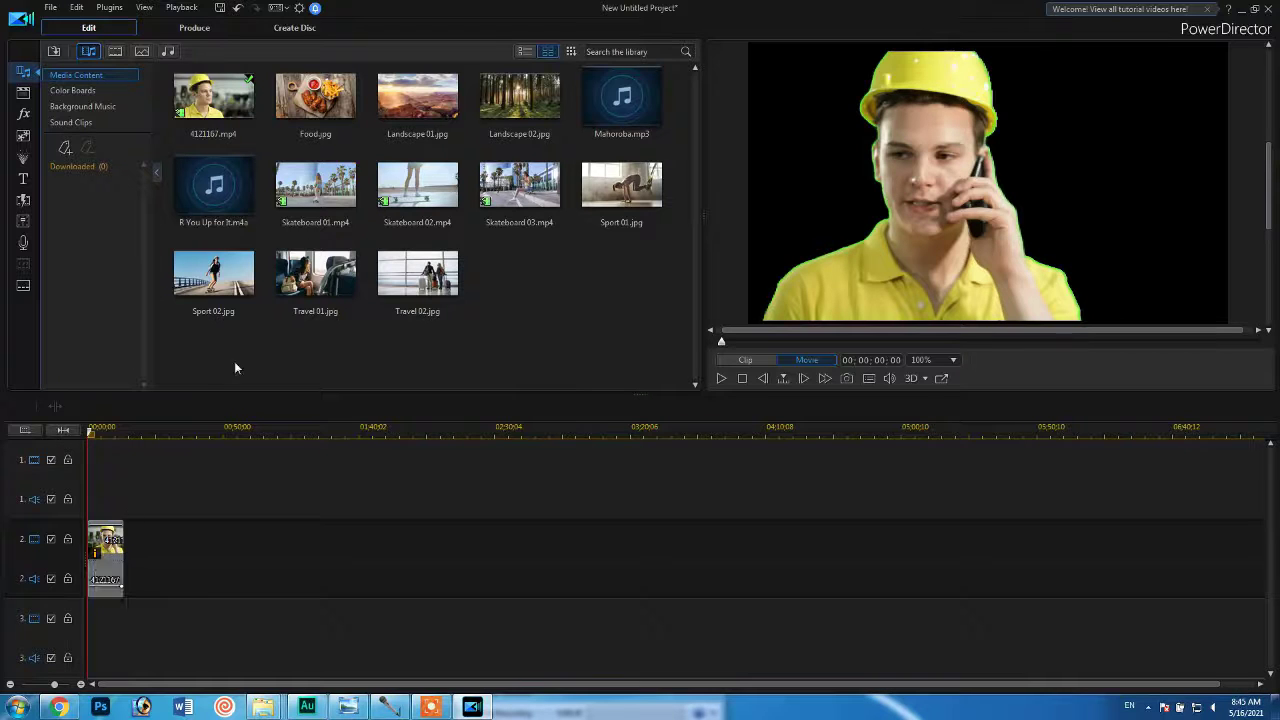
Place Landscape 02.jpg at the start of video track 1 as the clip's new background and play the composite.
{"action": "left_click_drag", "start_coordinate": [524, 101], "coordinate": [18, 447]}
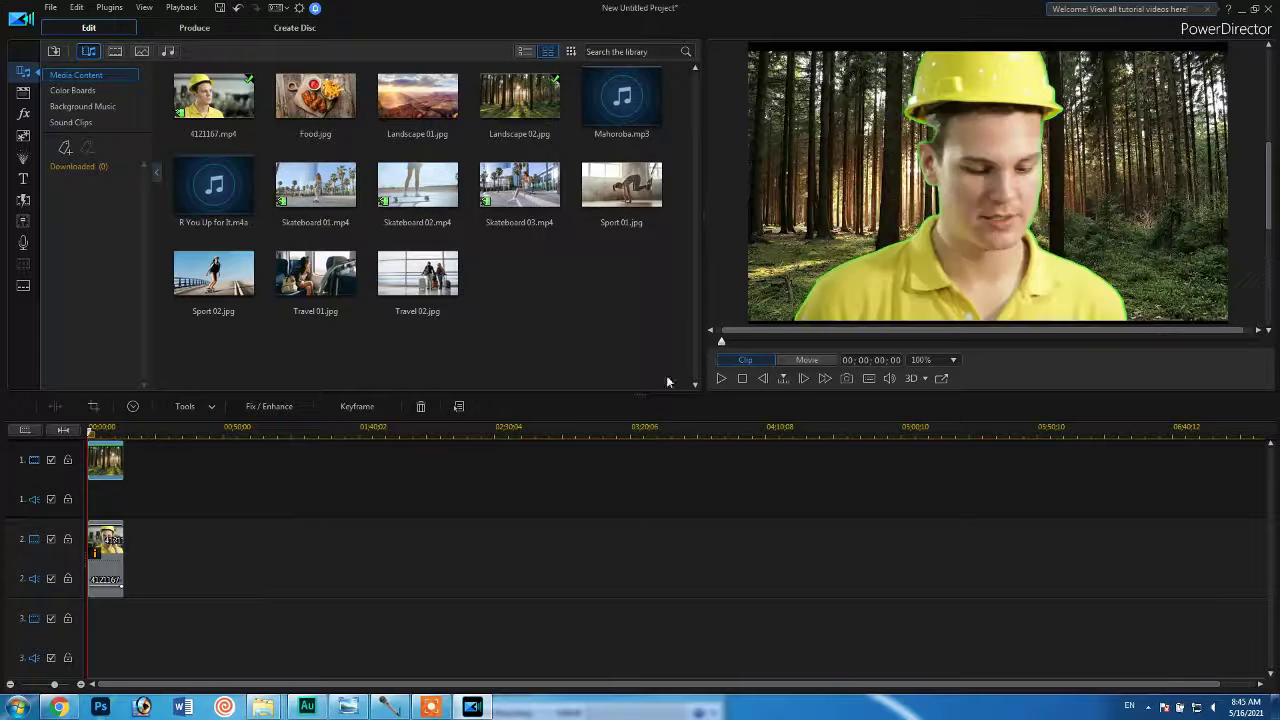
{"action": "key", "text": "space"}
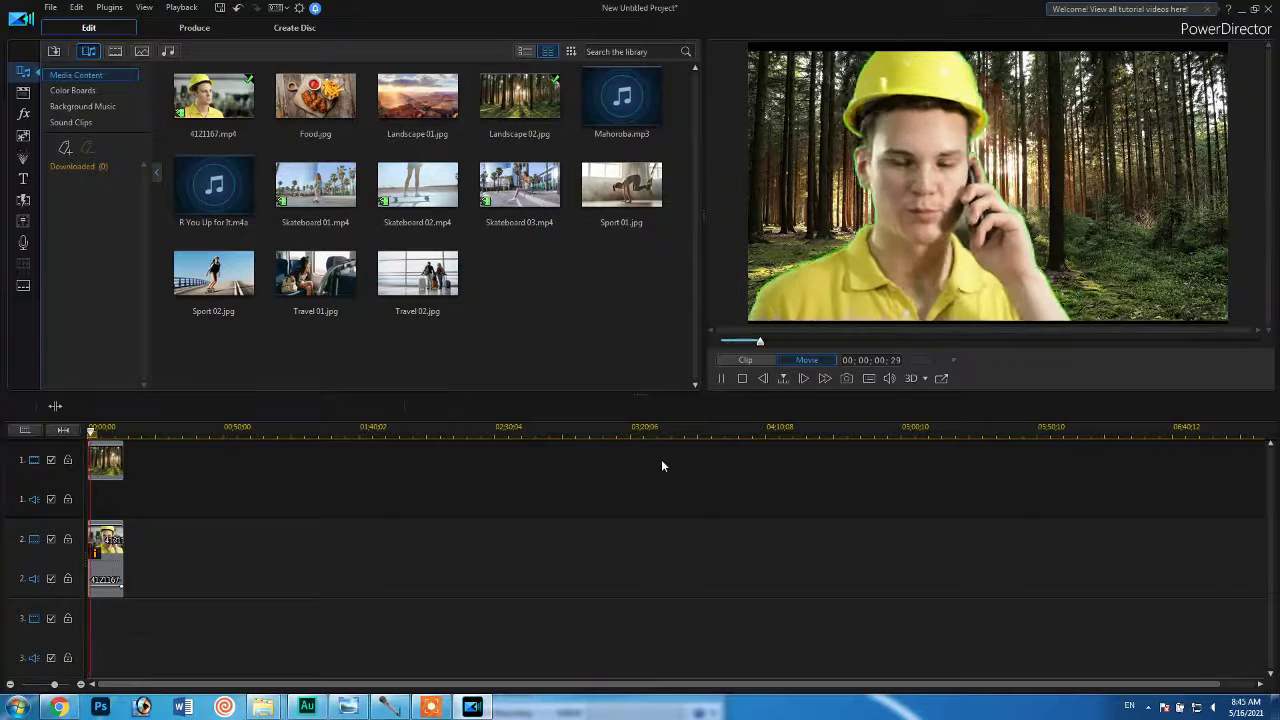